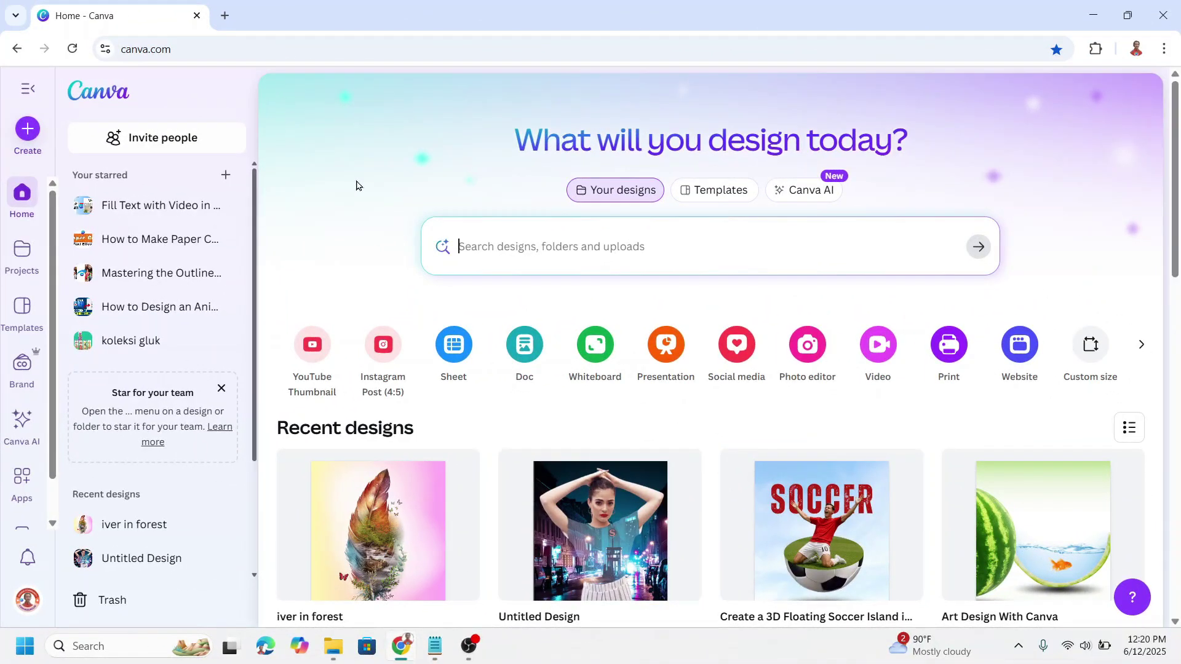
- Create a blank Instagram Post (4:5) and browse Basic shapes frames to the Trapezoid Down Frame
click(380, 356)
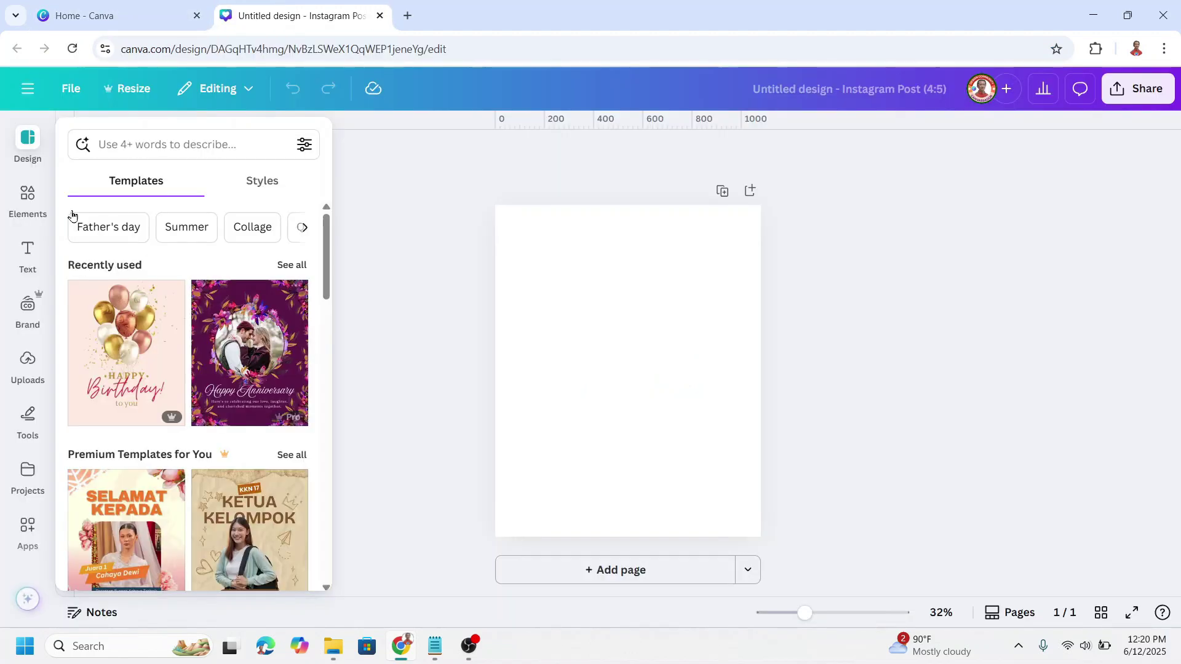
click(27, 196)
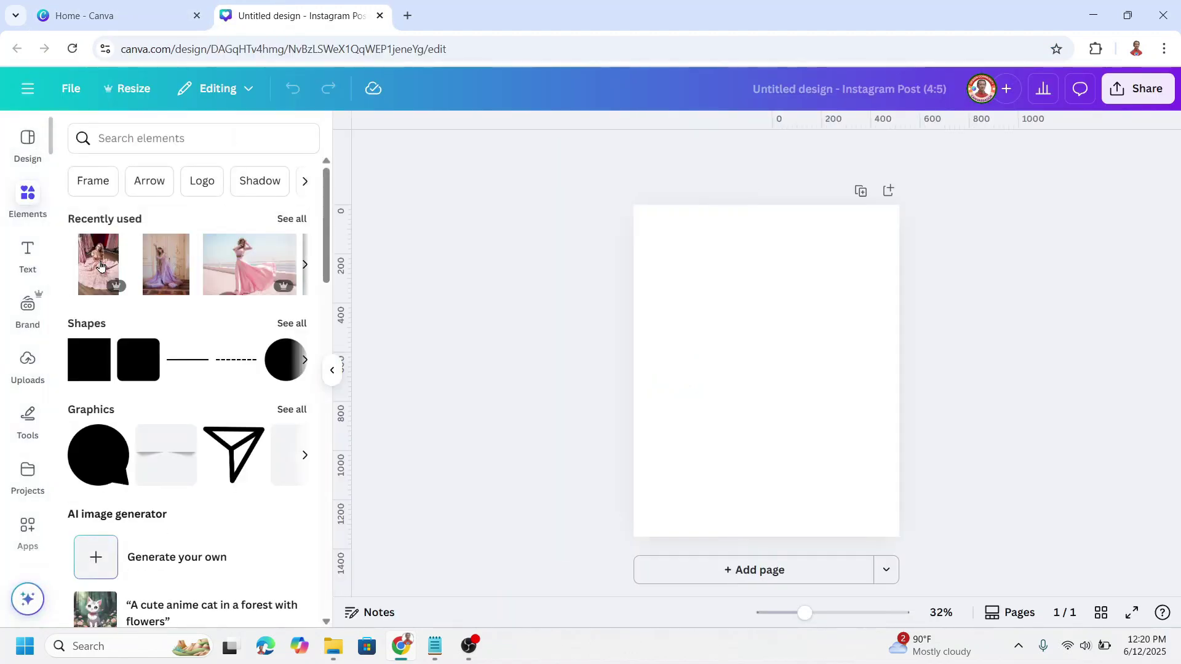
scroll(199, 318, down, 10)
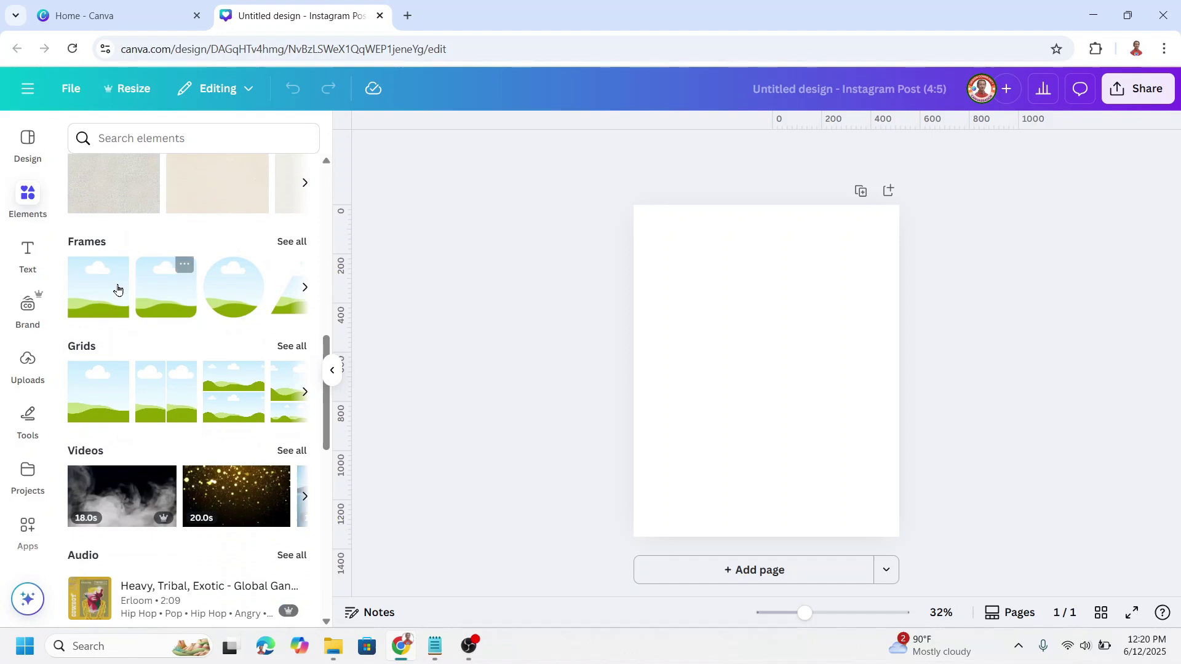
click(288, 243)
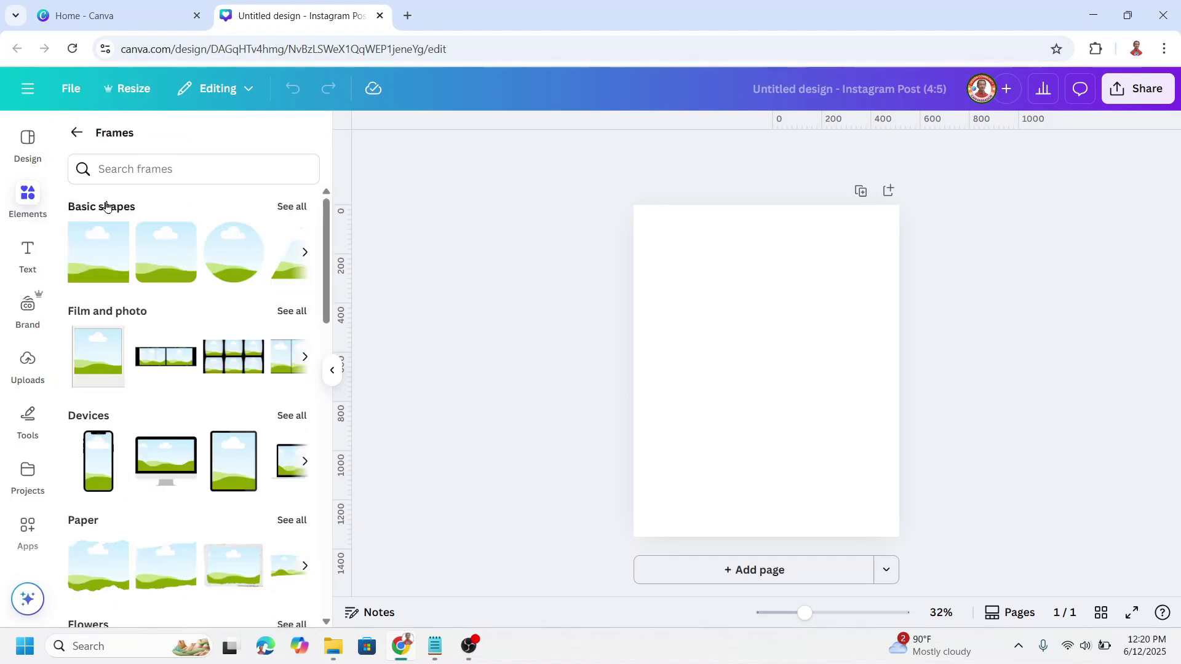
click(291, 207)
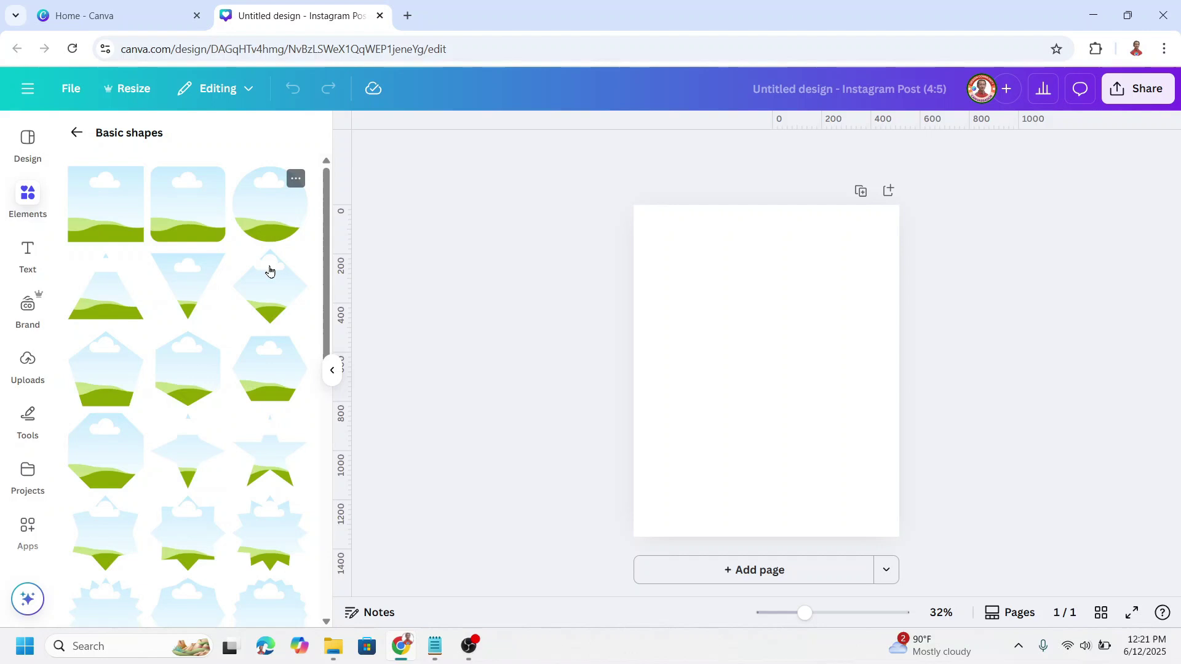
scroll(249, 315, down, 5)
scroll(249, 315, down, 5)
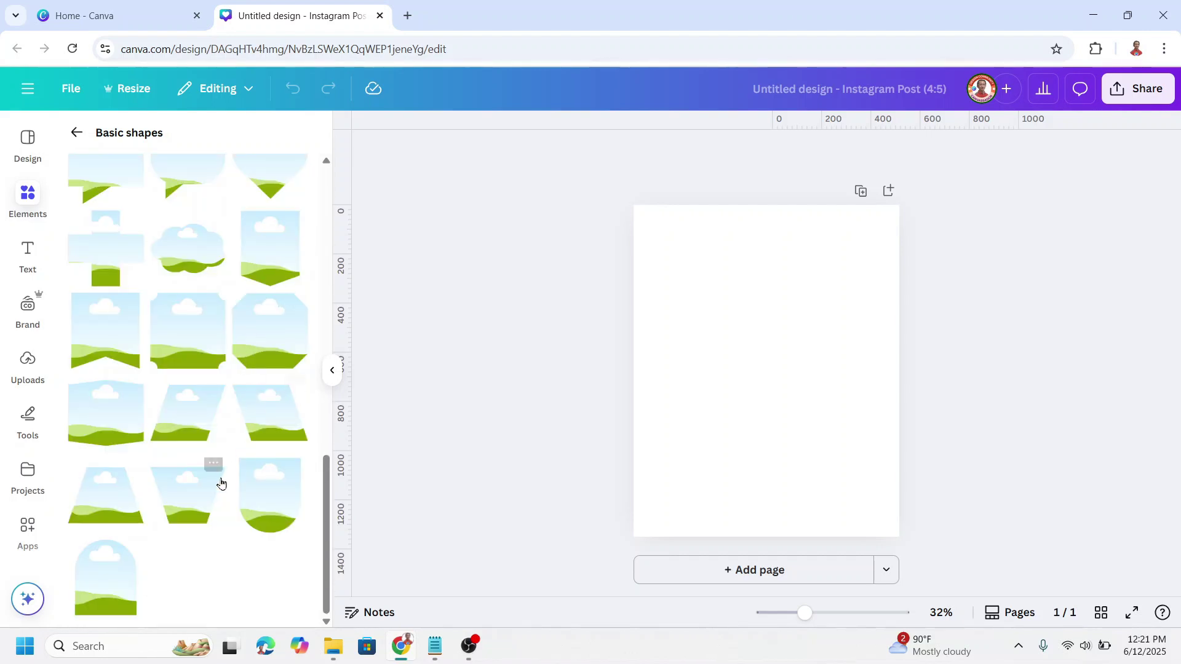
click(212, 472)
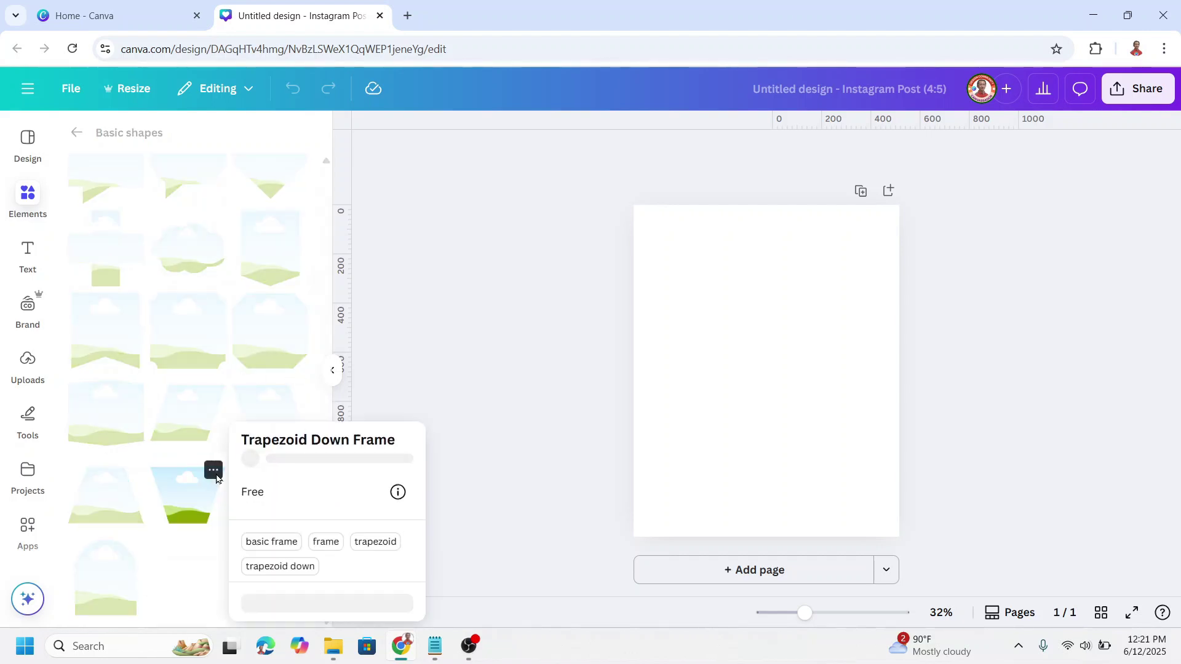
- Add the Trapezoid Down Frame, reshape it into a tall narrow wedge, and move it higher
click(190, 499)
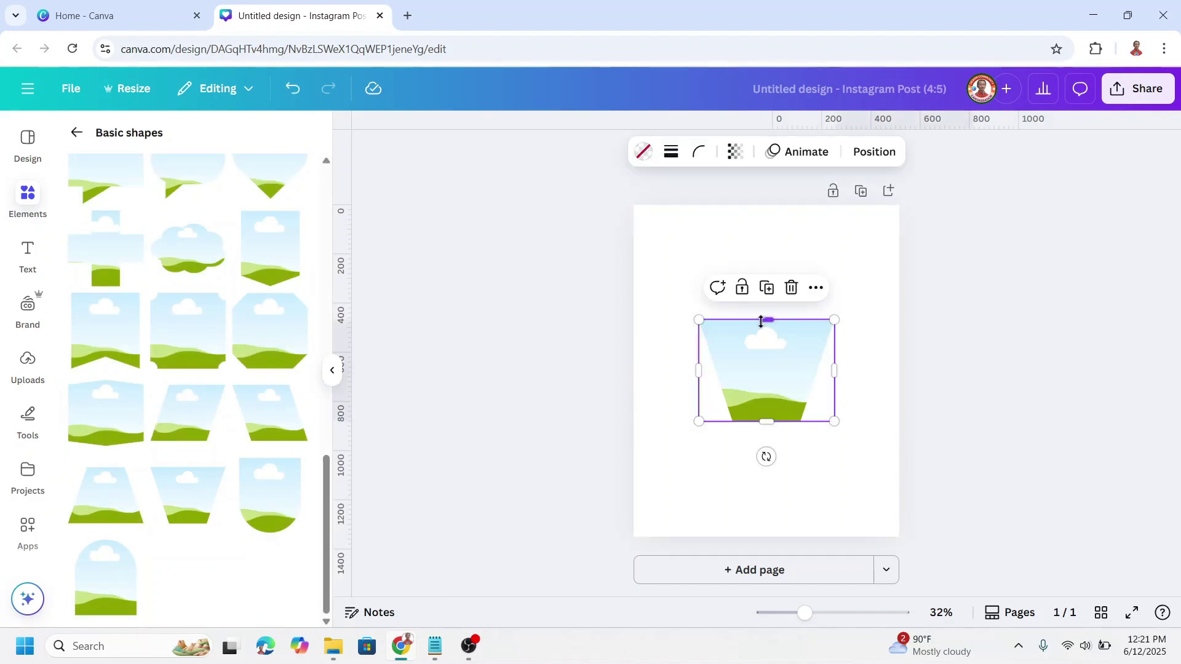
drag(761, 321, 764, 279)
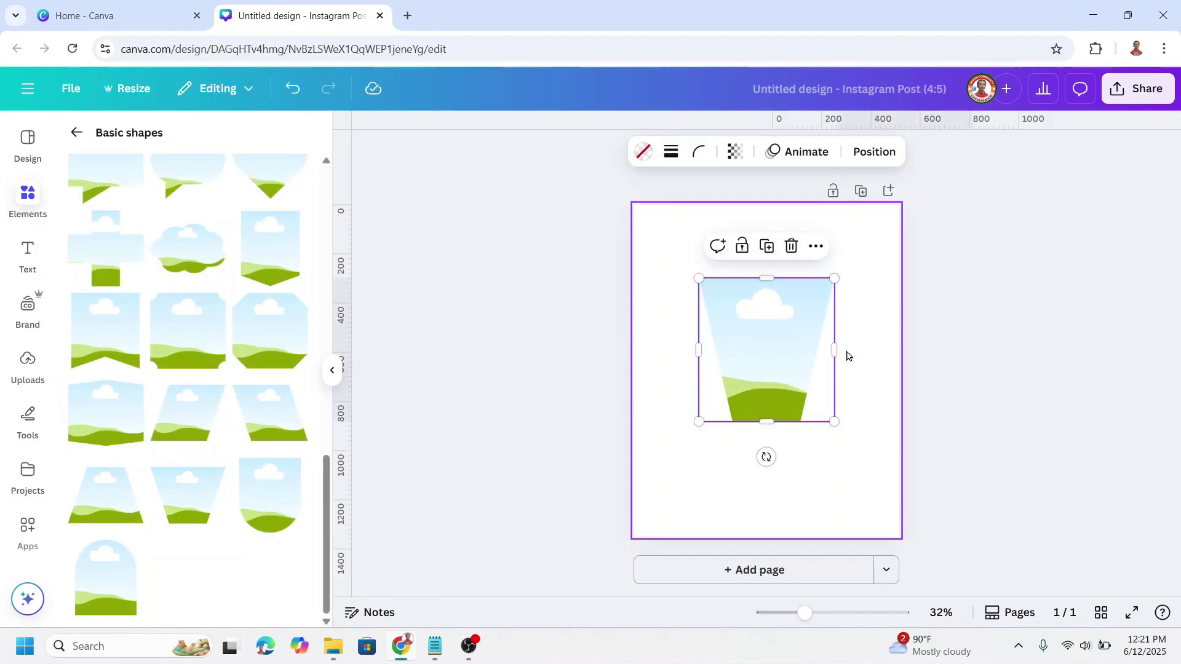
drag(834, 349, 773, 350)
scroll(752, 445, up, 5)
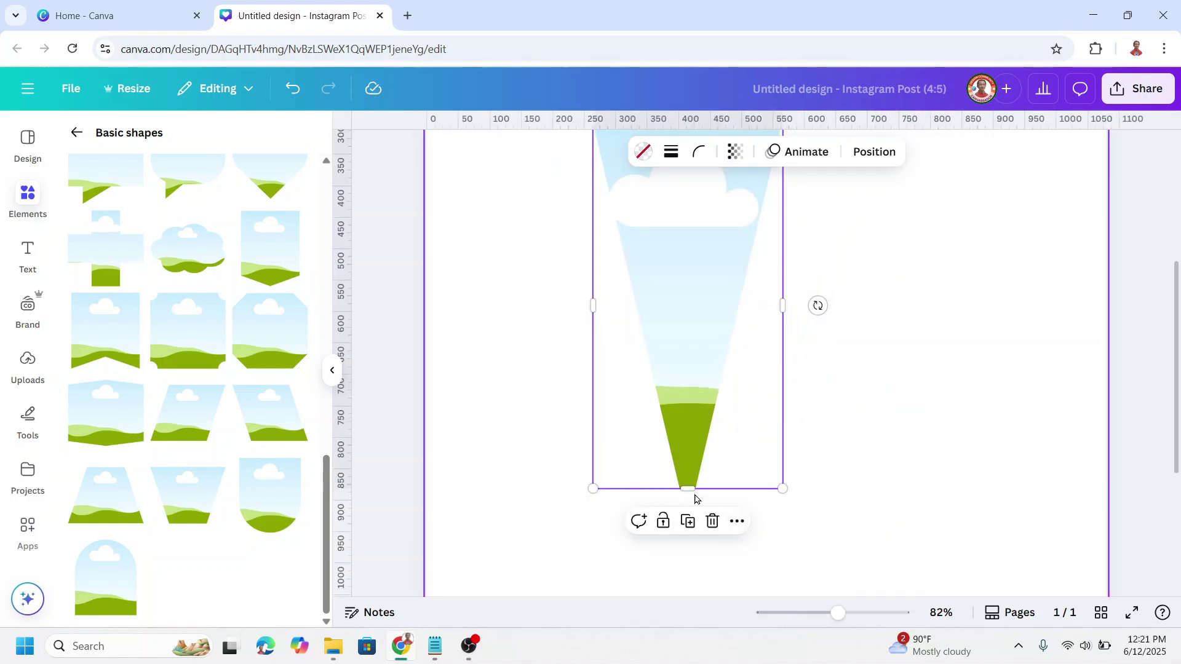
scroll(746, 438, up, 1)
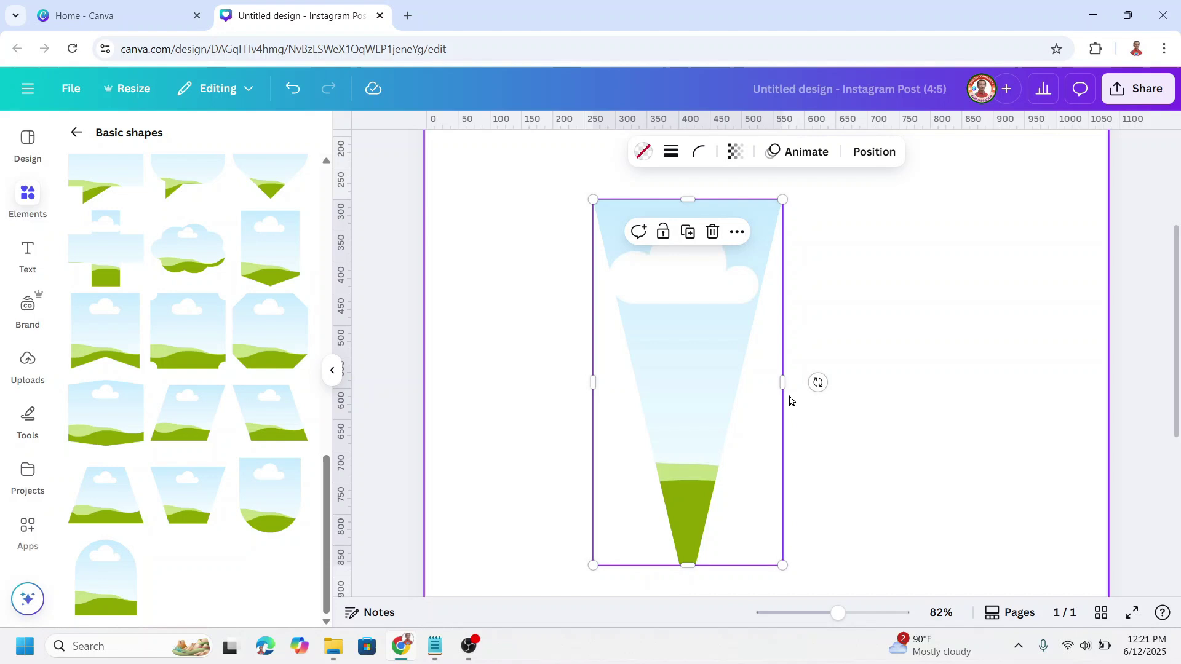
drag(780, 382, 777, 382)
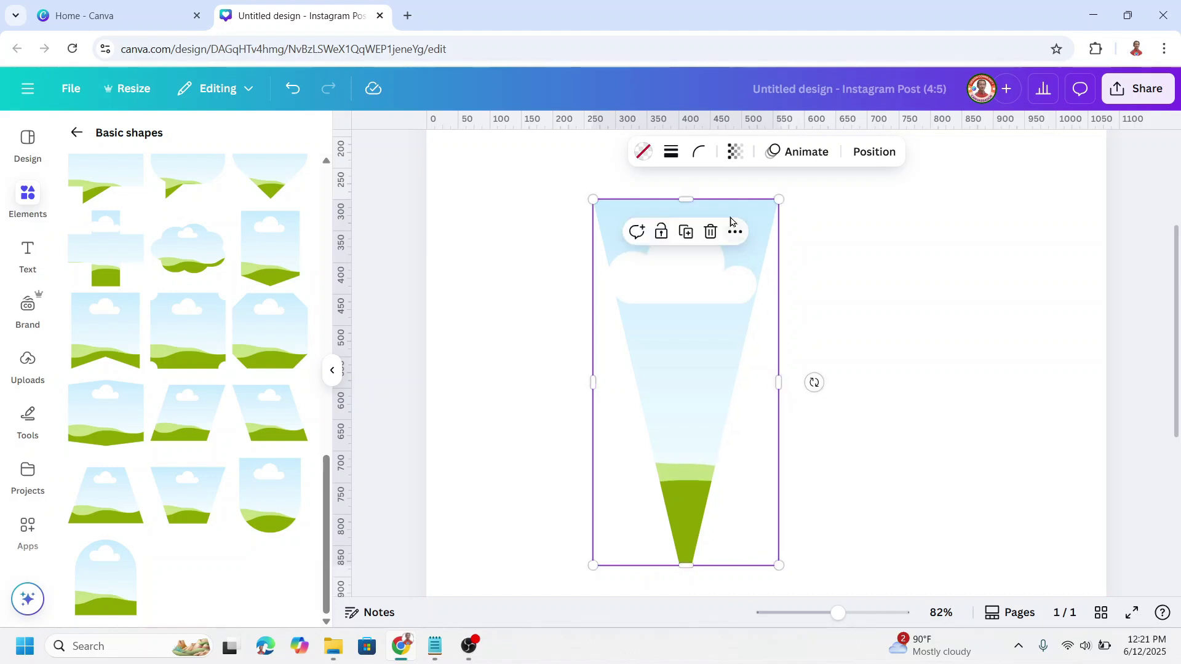
drag(778, 199, 715, 322)
drag(664, 404, 652, 281)
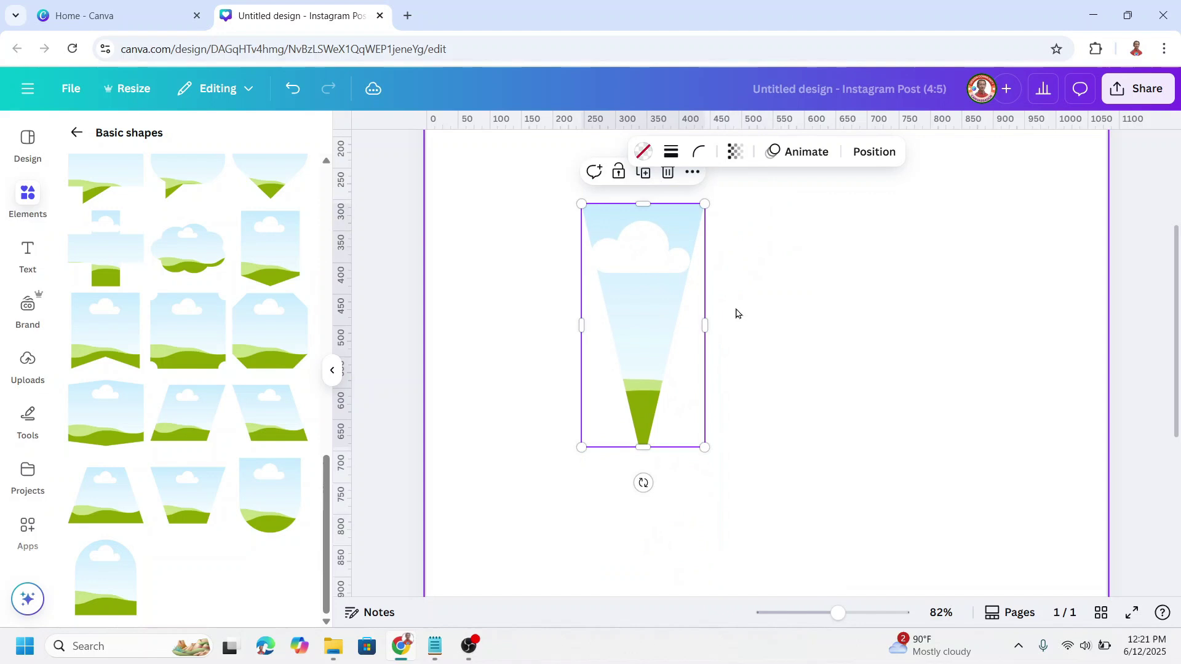
- Duplicate the wedge, rotate the copy 30°, and set it beside the original with tips meeting
click(643, 173)
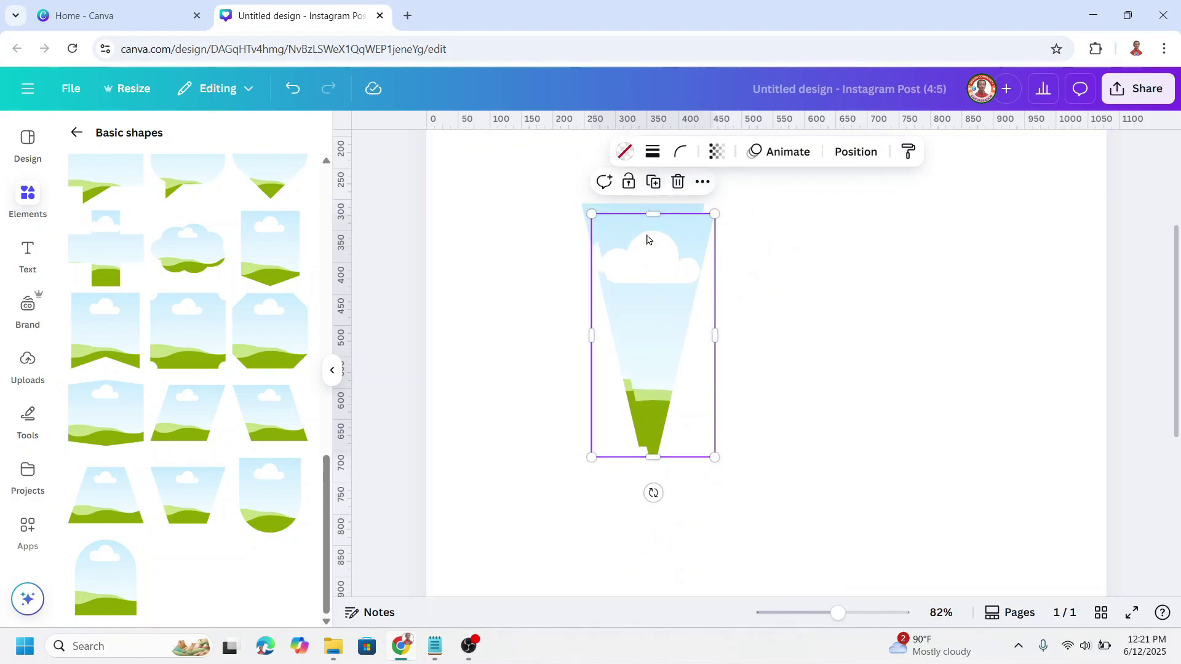
drag(646, 240, 723, 234)
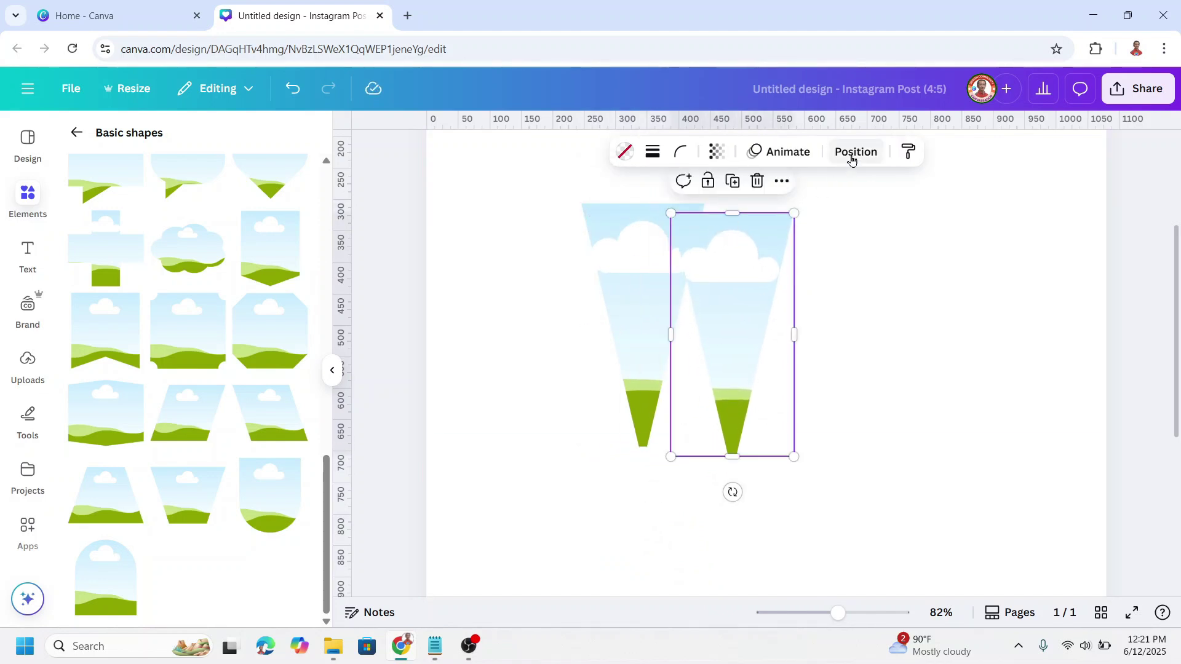
click(852, 159)
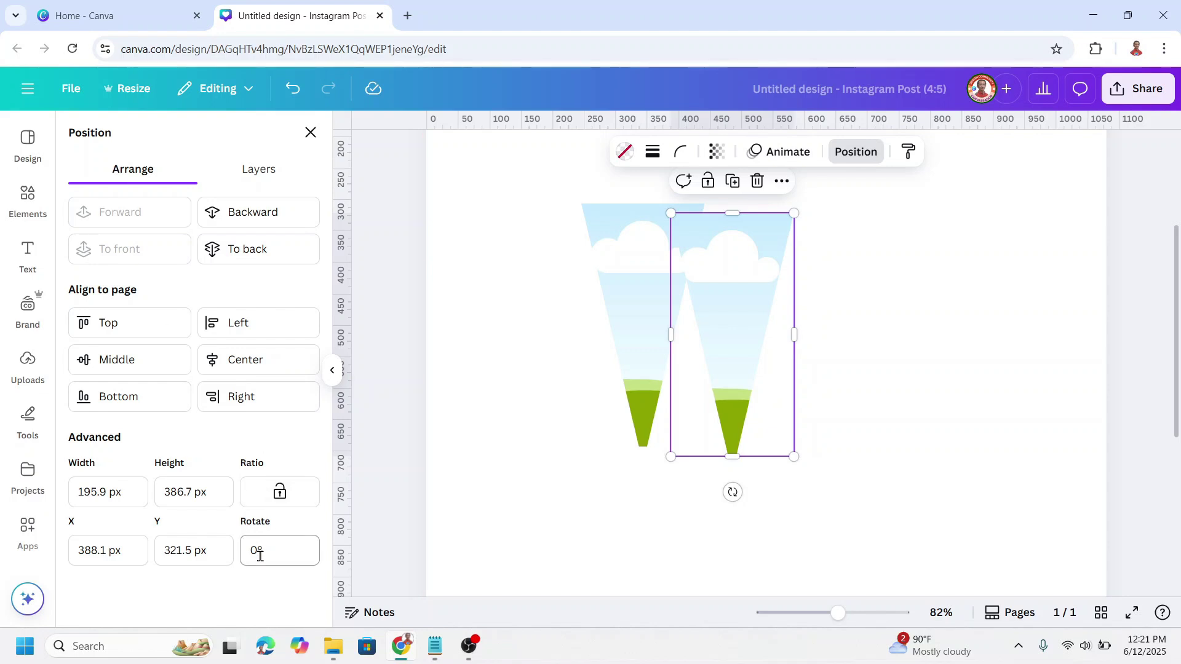
click(252, 555)
text(30)
key(Return)
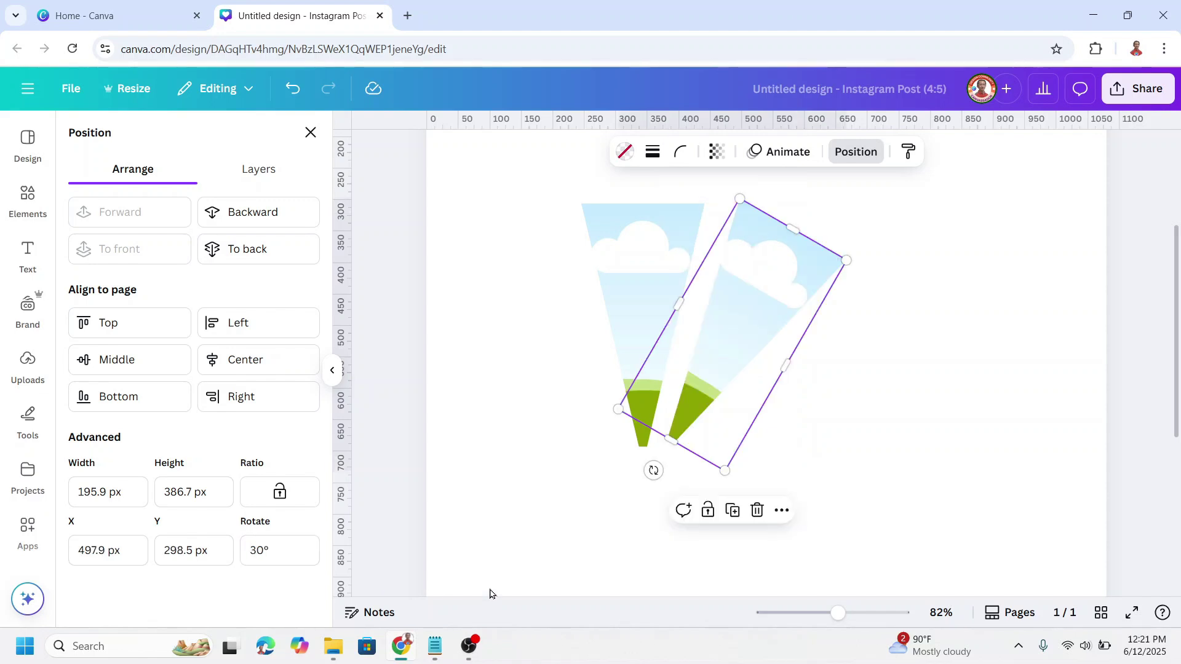
drag(753, 299, 734, 304)
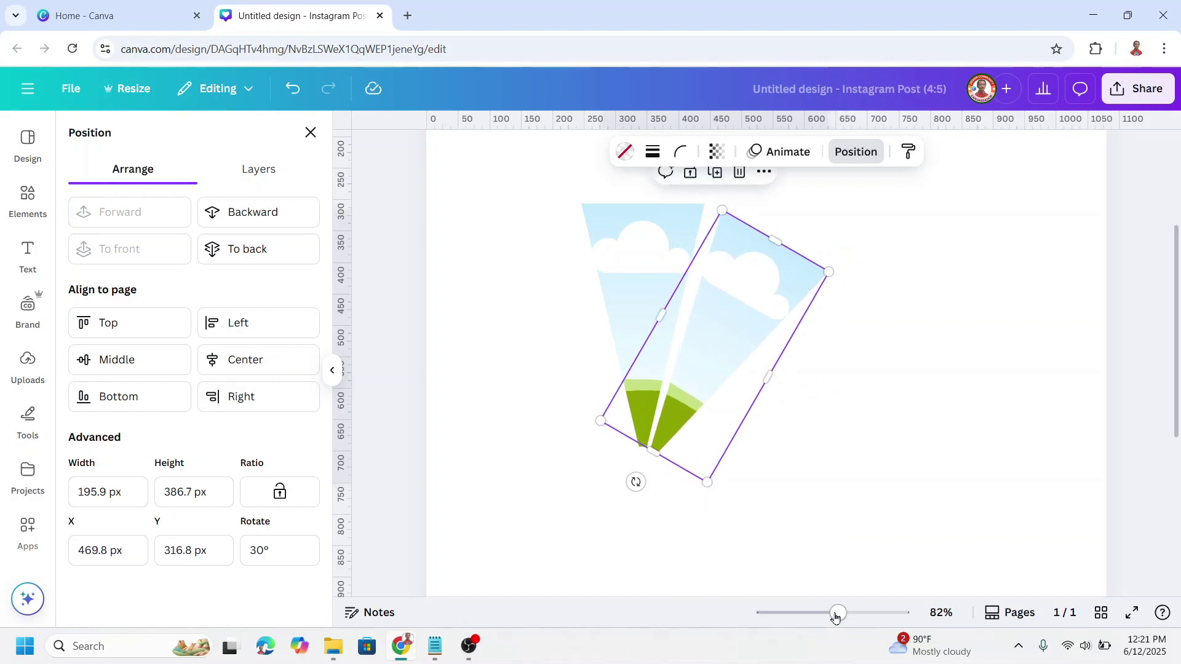
mouse_move(837, 613)
mouse_down()
mouse_move(867, 613)
mouse_move(840, 613)
mouse_up()
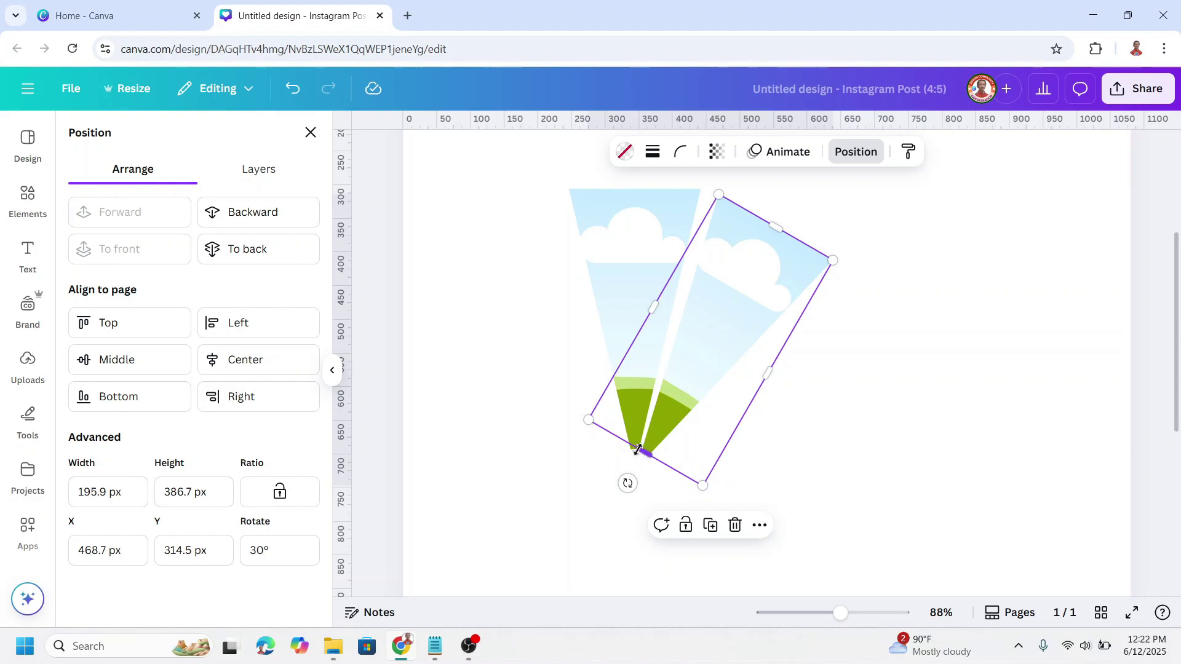
click(598, 467)
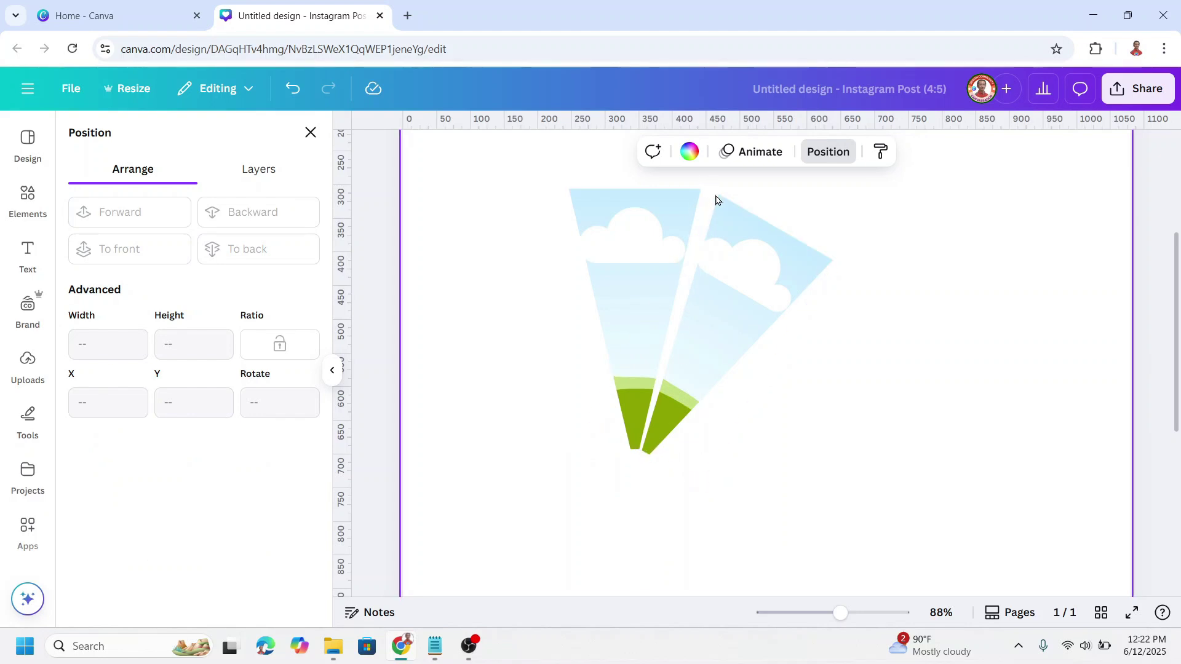
- Duplicate the 30° wedge, rotate the copy 60°, and join its tip to the fan
click(757, 255)
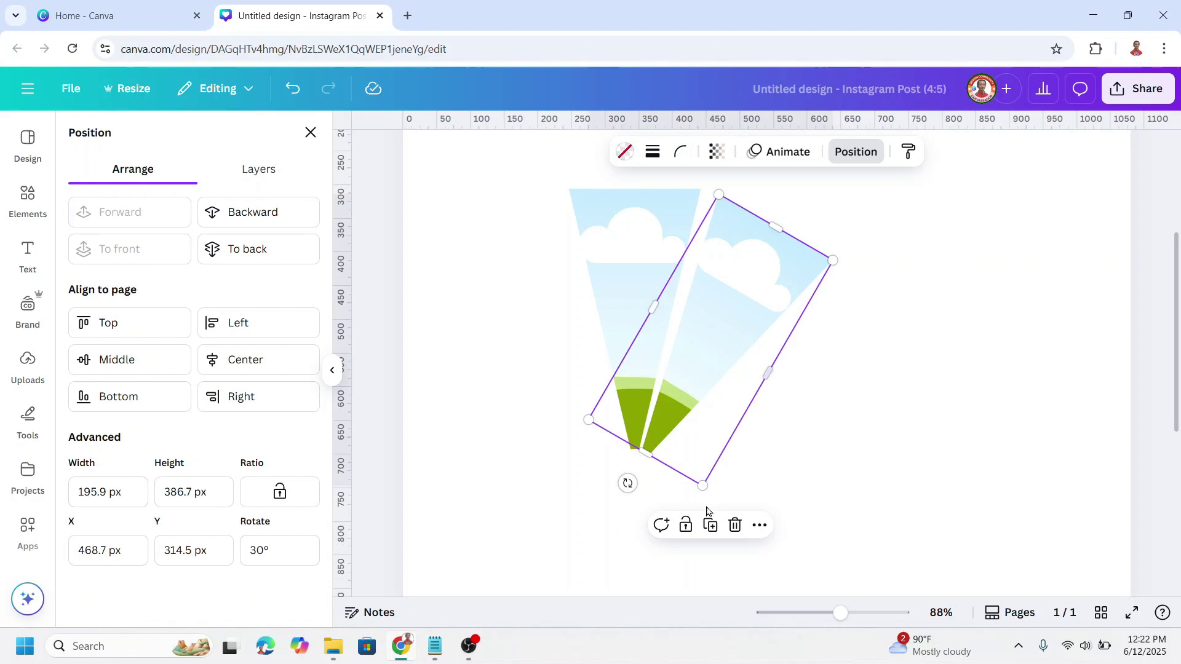
click(710, 526)
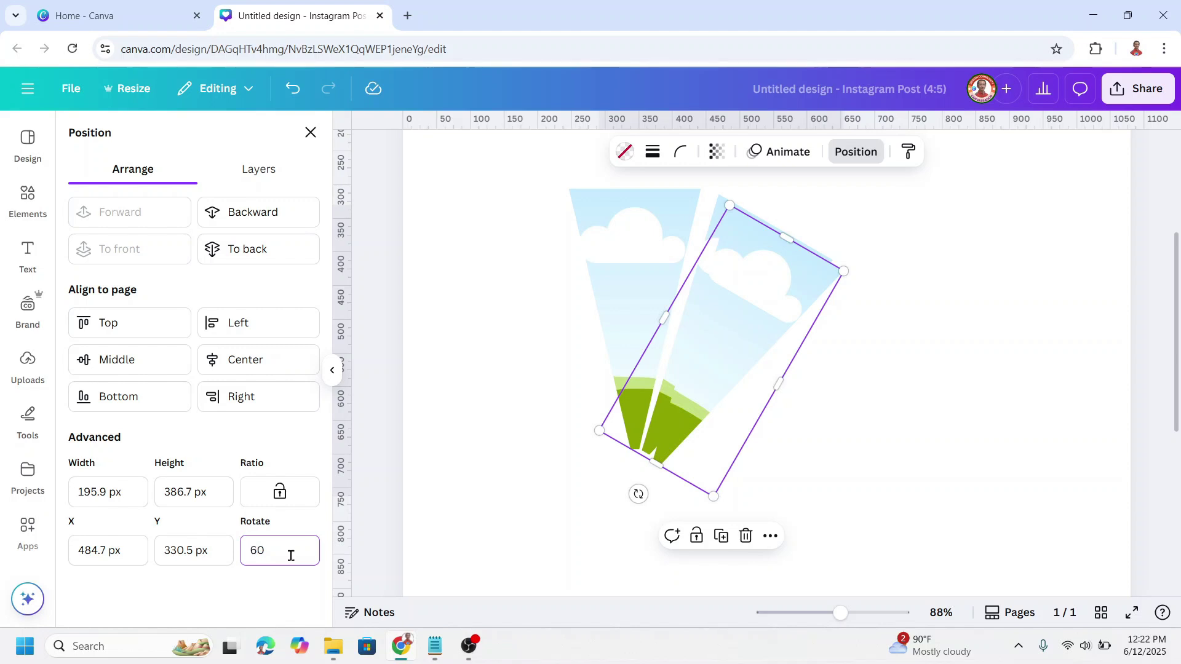
key(Return)
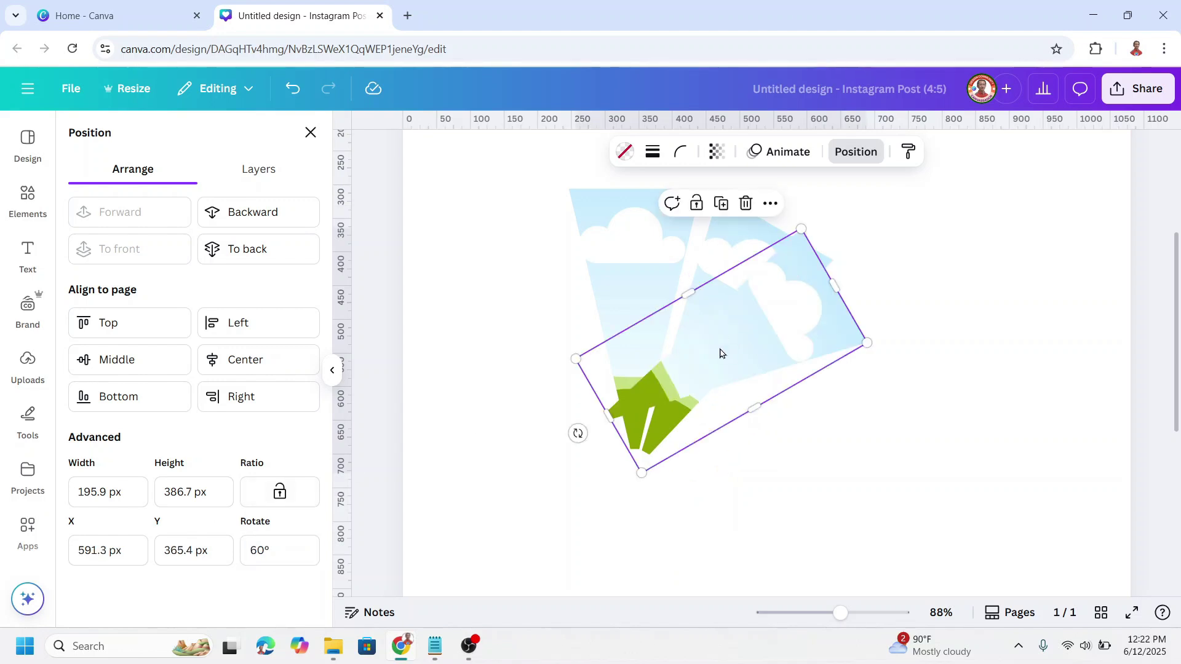
drag(720, 353, 758, 386)
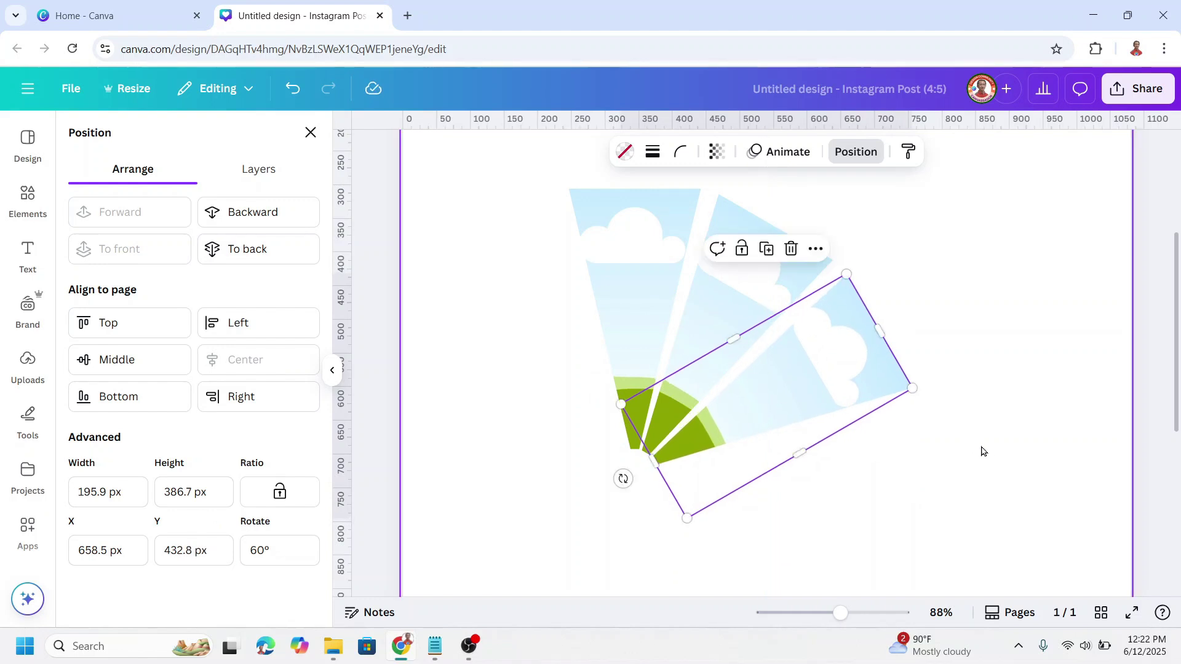
click(975, 447)
- Group the three wedges, duplicate the group, rotate the copy 90°, and place it below
drag(1029, 158, 476, 557)
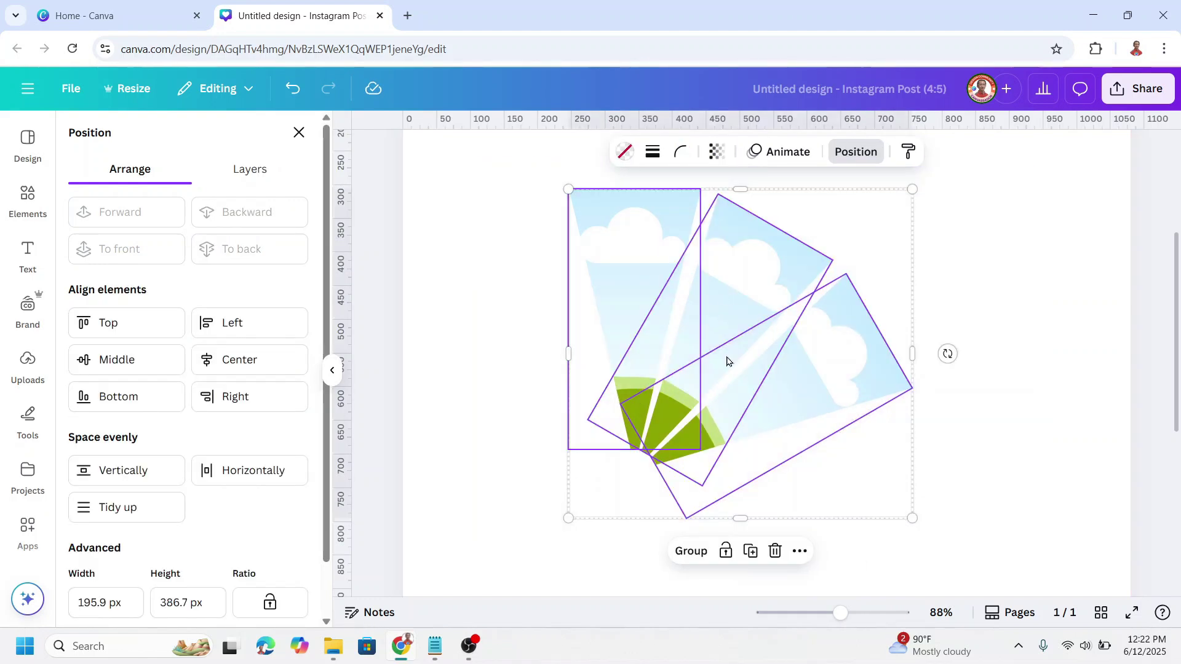
click(691, 551)
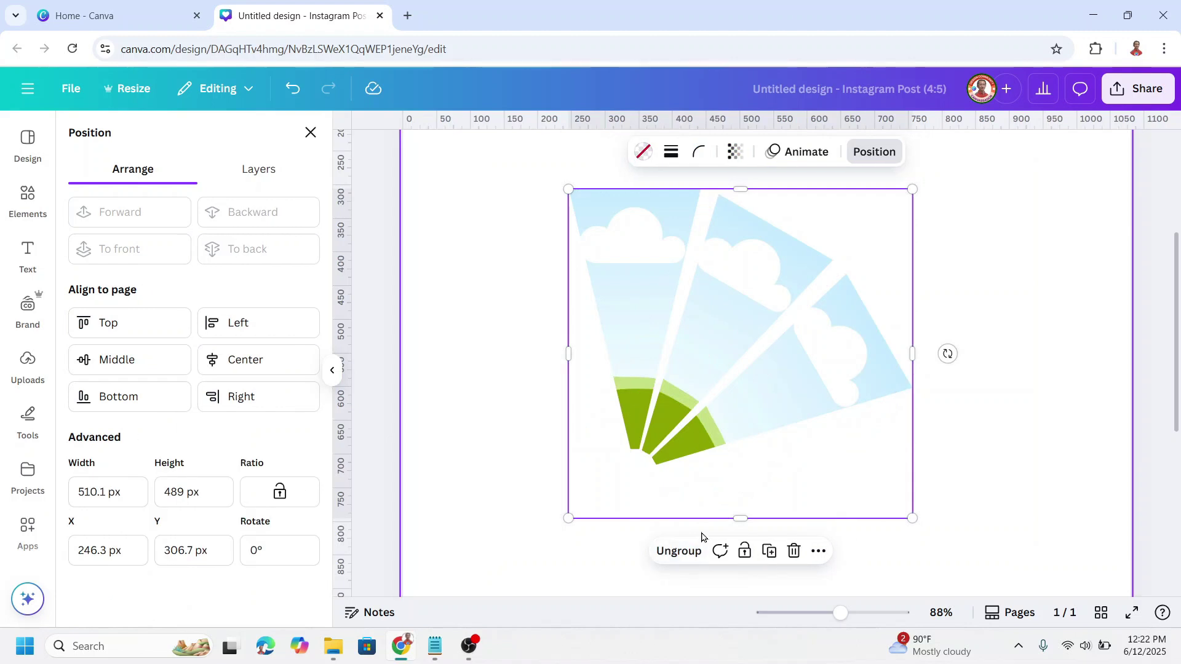
click(770, 551)
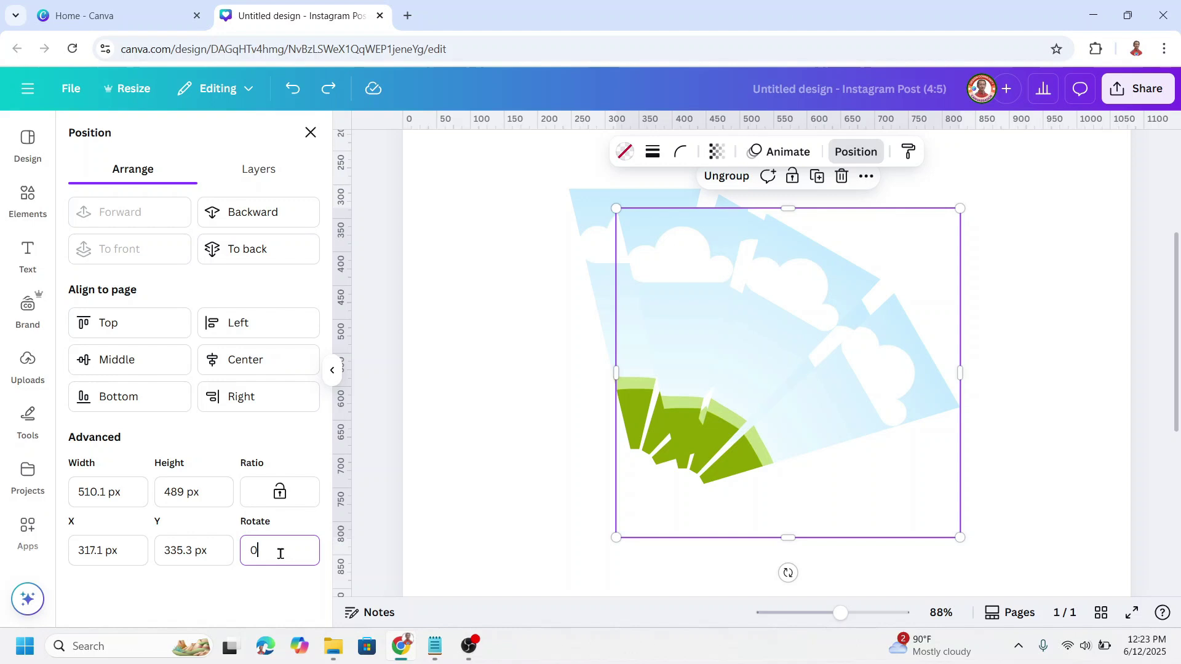
key(Return)
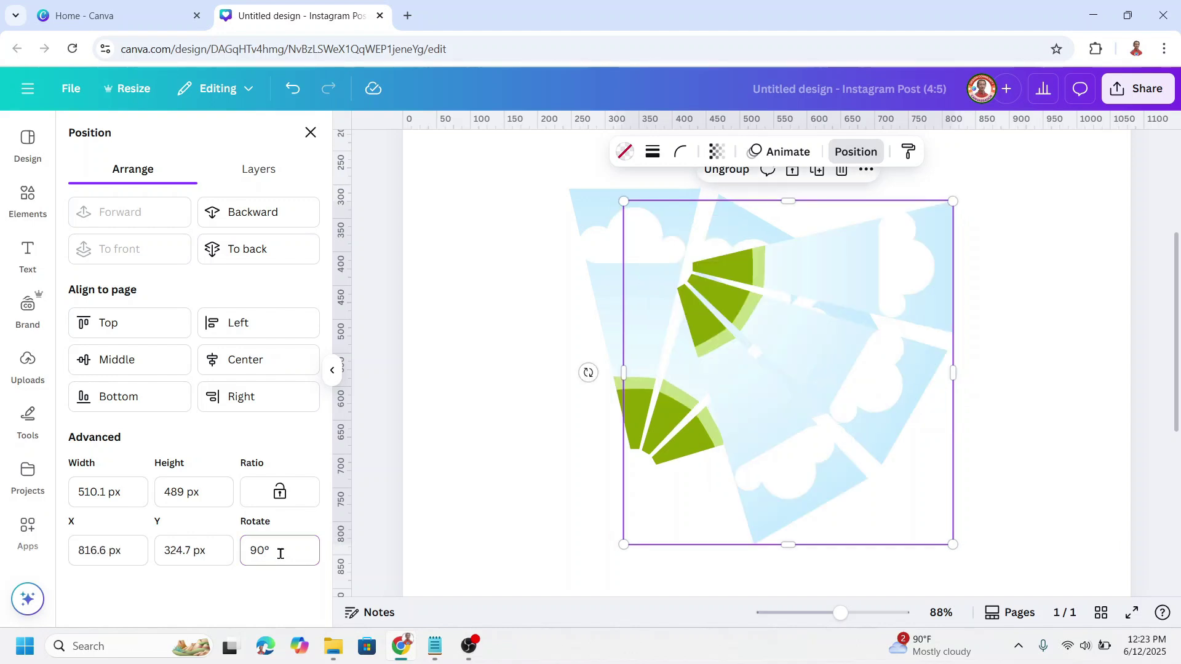
drag(836, 358, 804, 558)
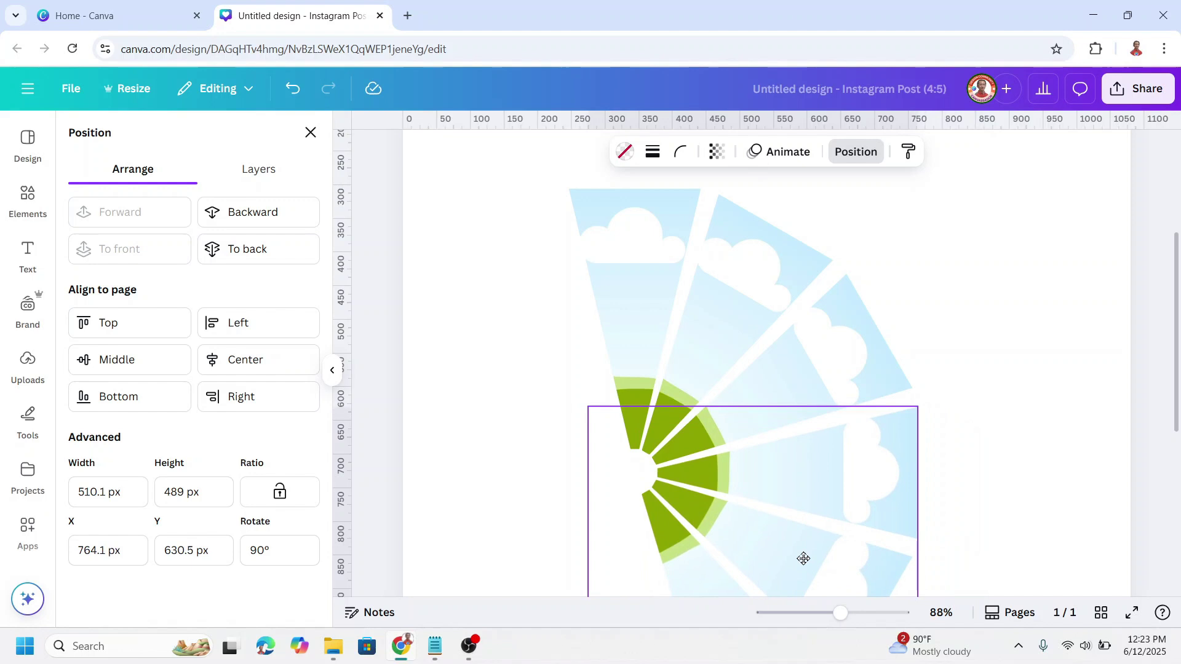
- Ungroup the copy and add a duplicate wedge rotated 180° at the fan's bottom
scroll(804, 558, down, 3)
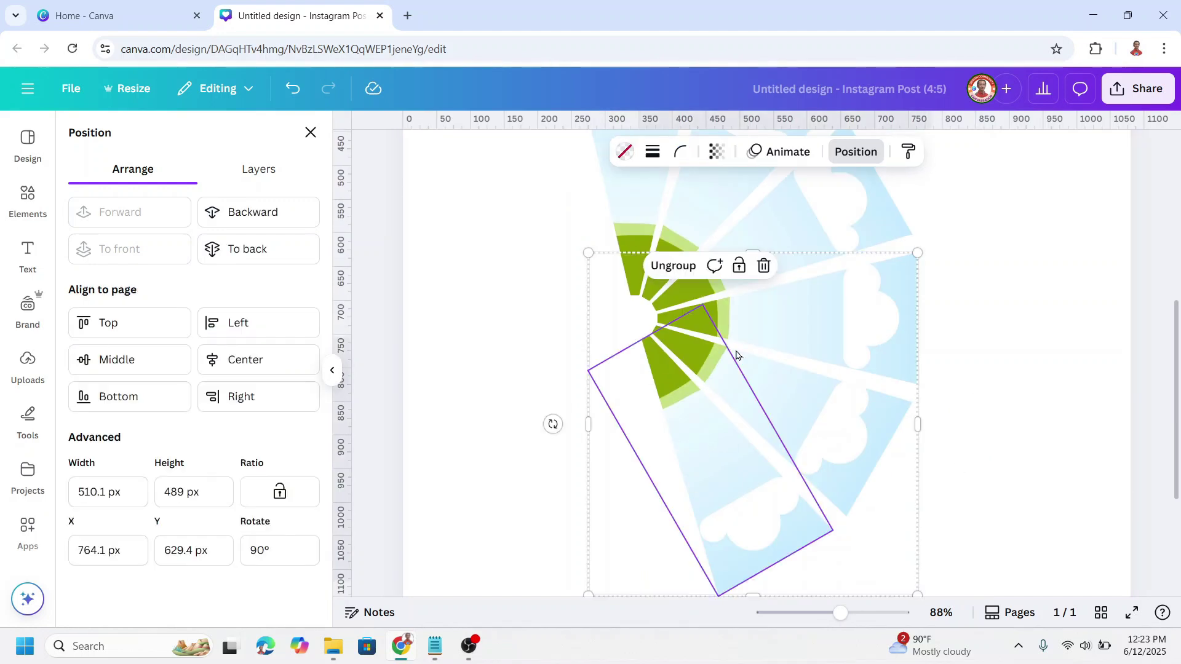
click(672, 265)
click(1055, 350)
click(722, 509)
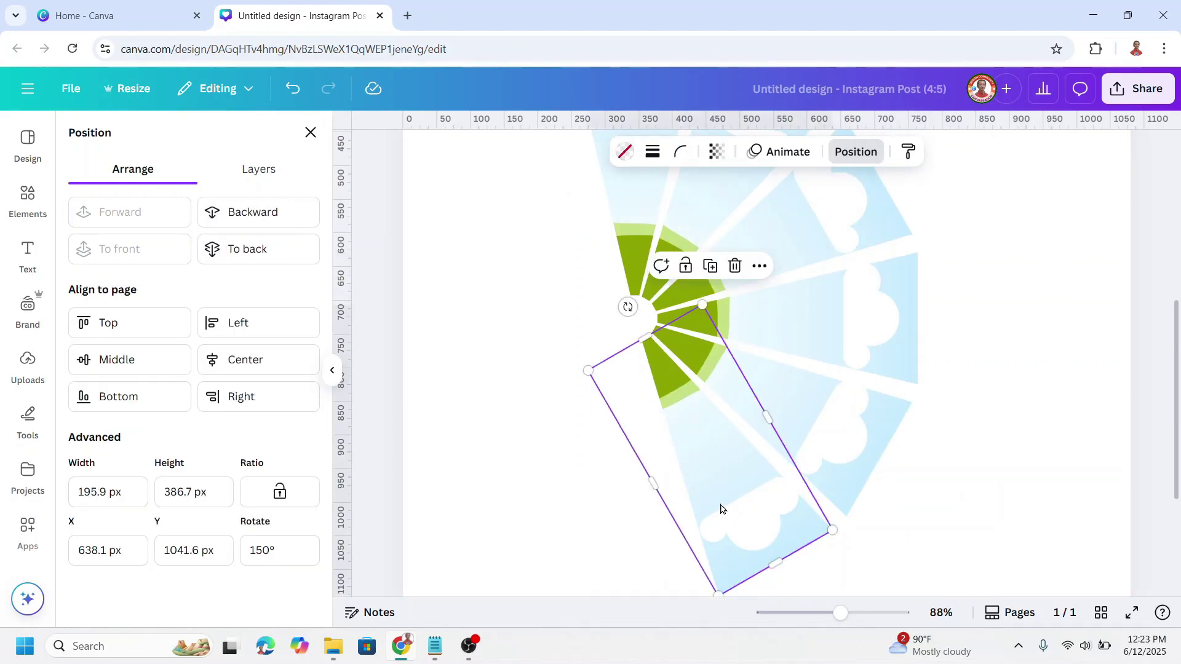
click(710, 266)
drag(728, 491, 692, 484)
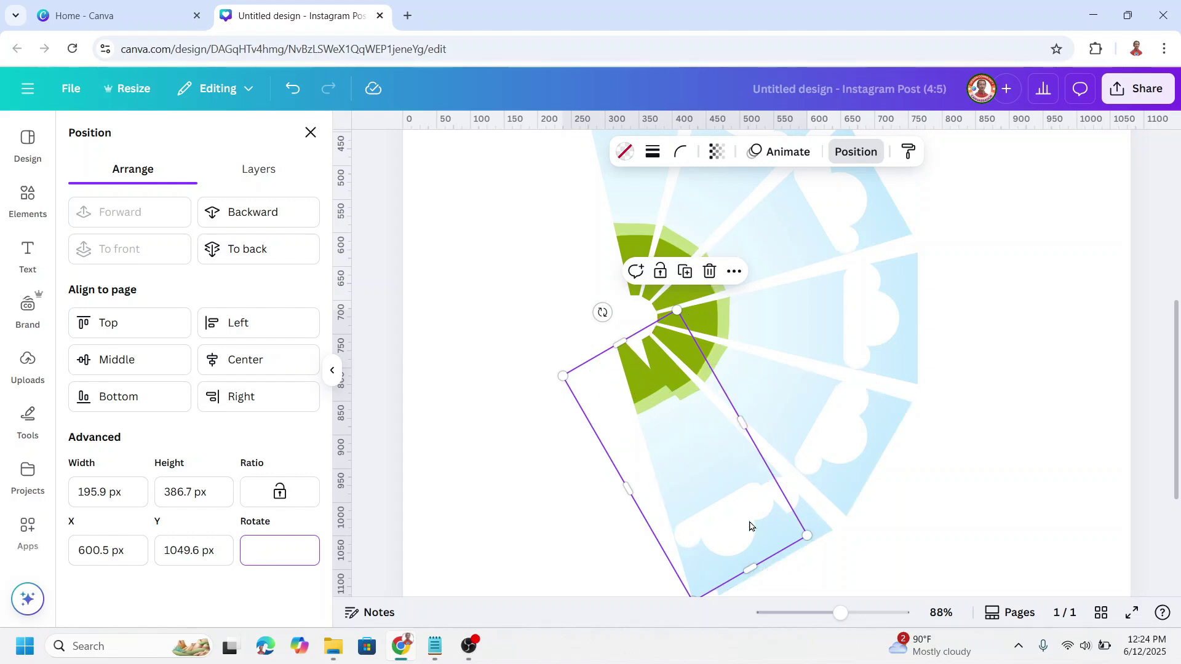
text(180)
key(Return)
drag(692, 386, 638, 395)
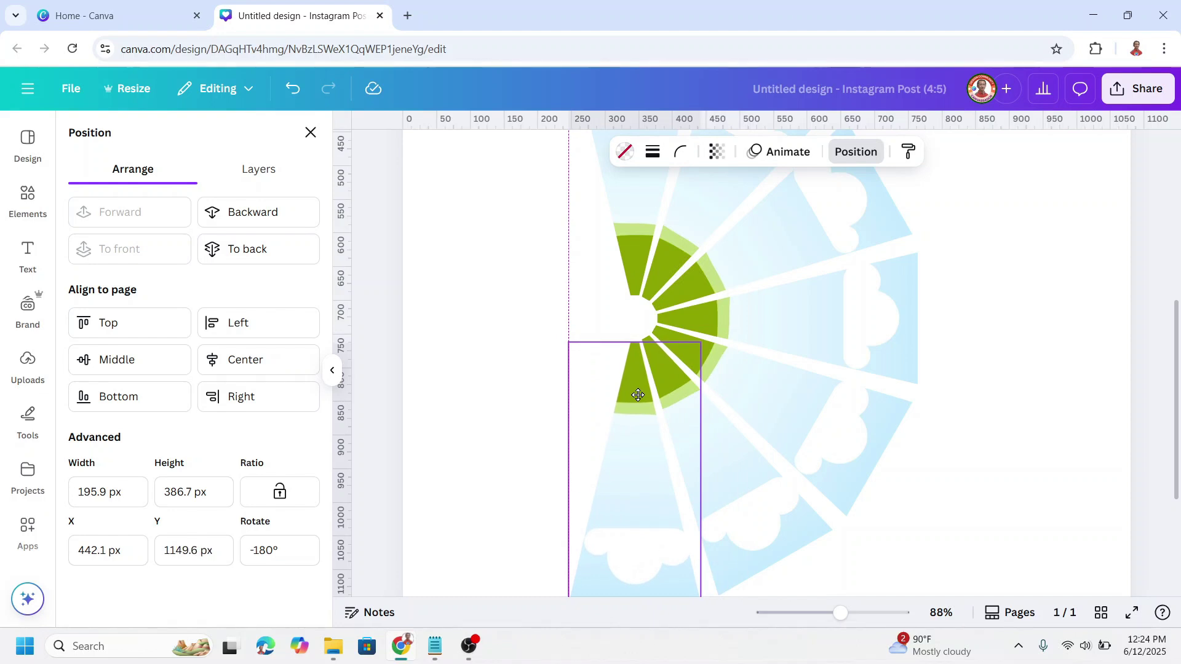
- Group all fan pieces into one 517.9 × 842.9 px unit on the page's right
scroll(639, 401, down, 3)
drag(902, 559, 581, 196)
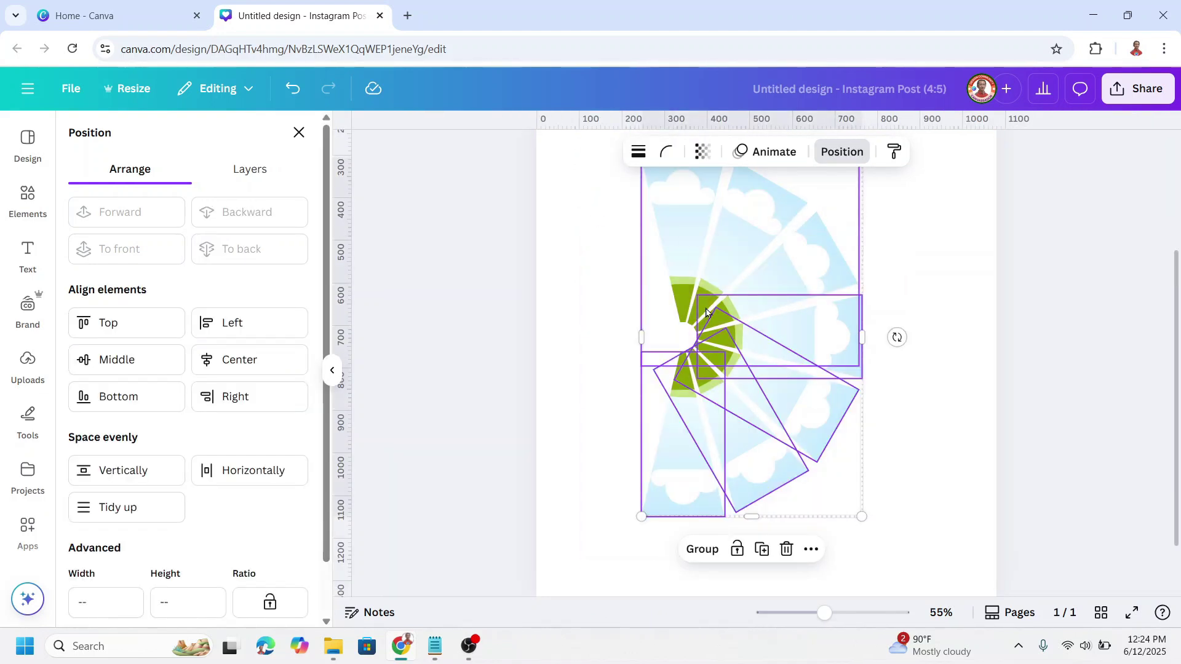
click(704, 551)
drag(732, 422, 847, 430)
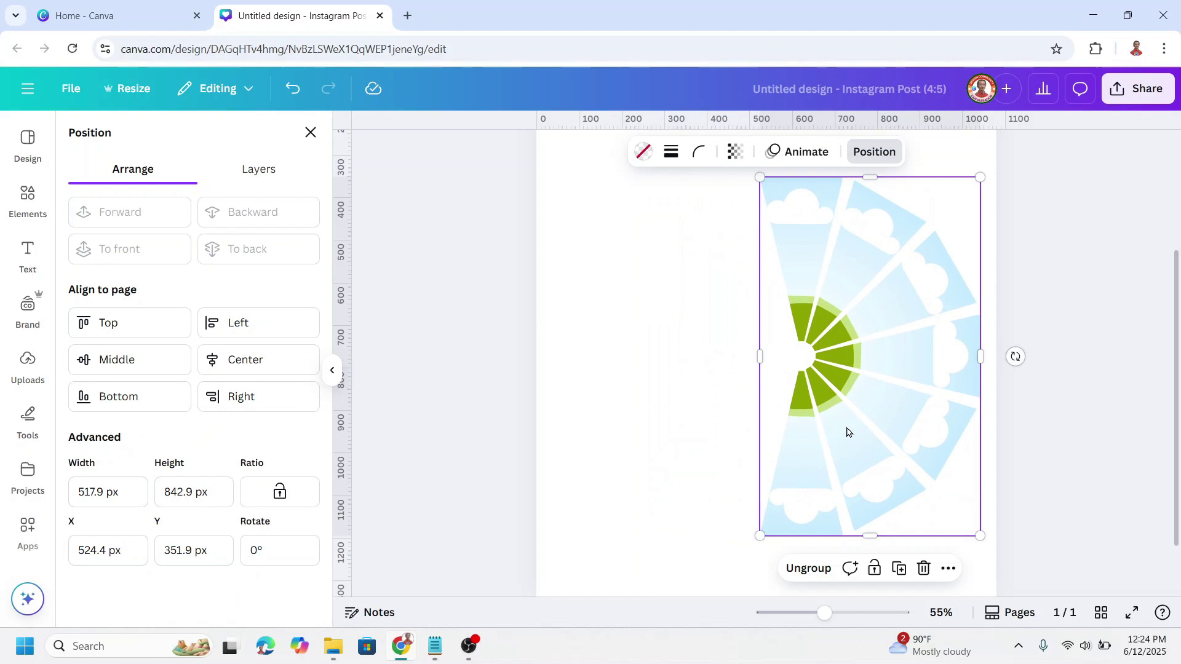
- Show all recently used elements in the Elements library
scroll(699, 404, down, 3)
click(30, 206)
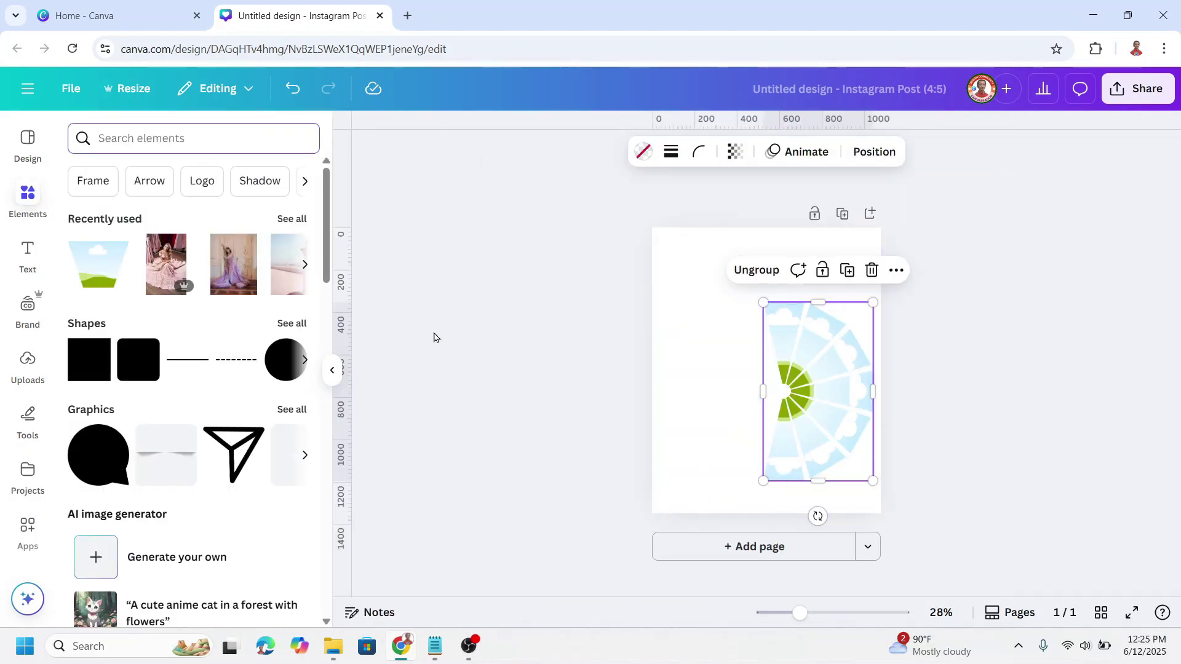
click(292, 220)
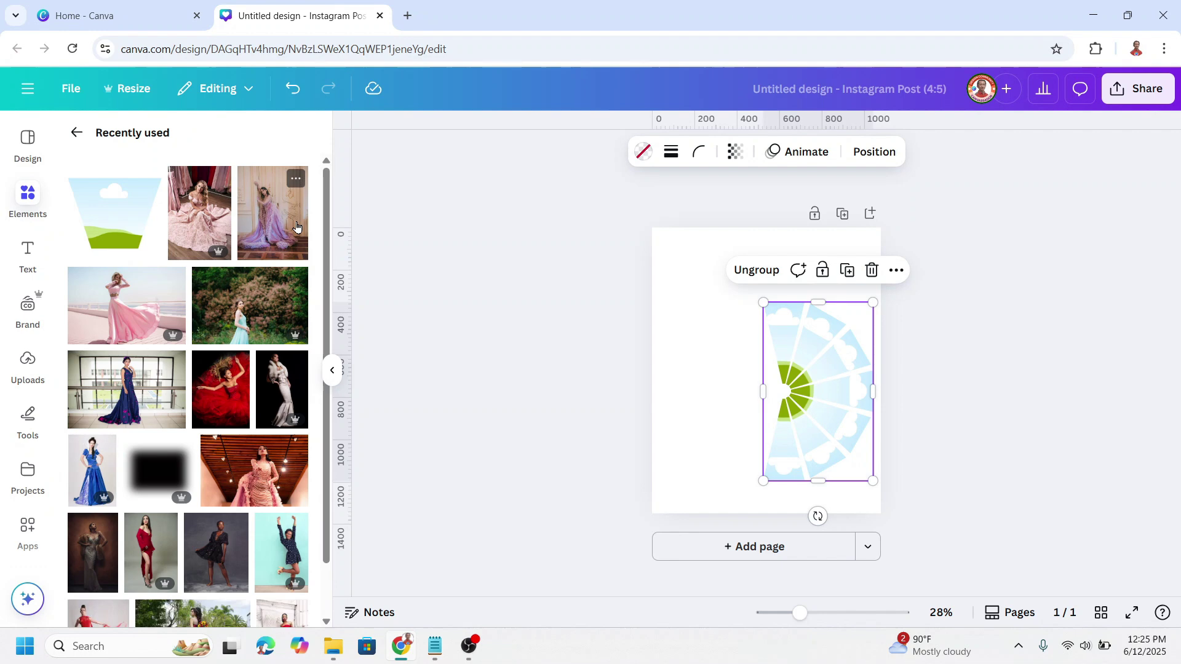
scroll(230, 306, down, 5)
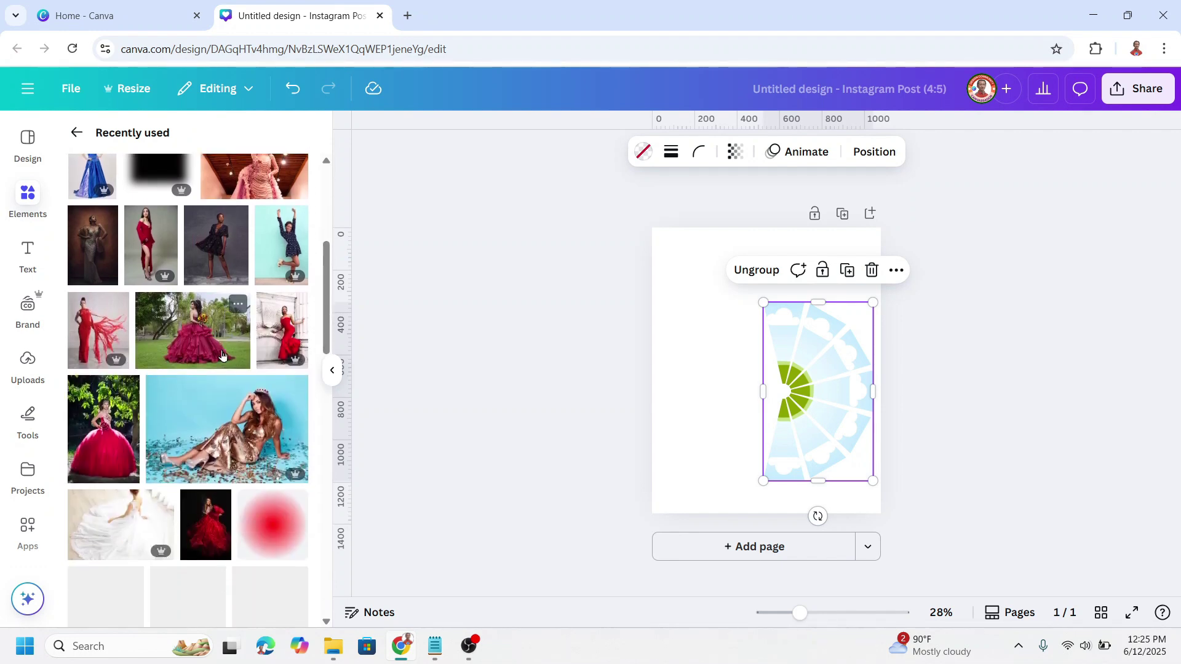
- Add the red-gown photo, remove its background with BG Remover, then resize and crop it
click(236, 306)
click(201, 337)
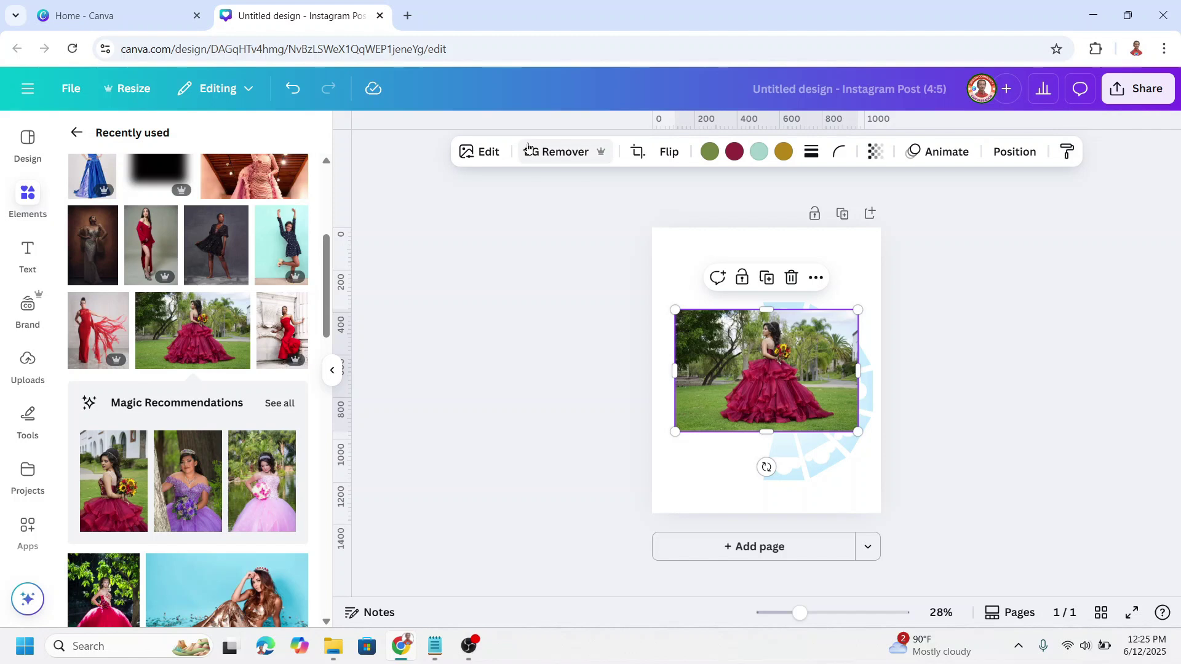
click(547, 148)
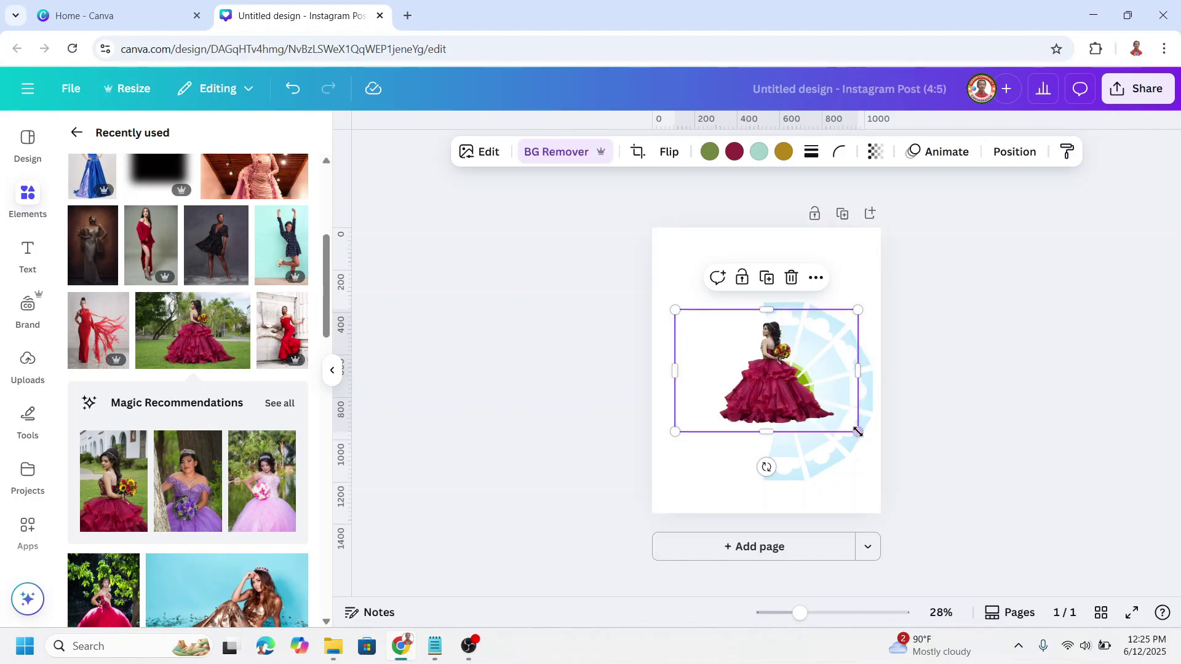
drag(858, 433, 738, 391)
drag(938, 384, 890, 384)
drag(570, 381, 656, 382)
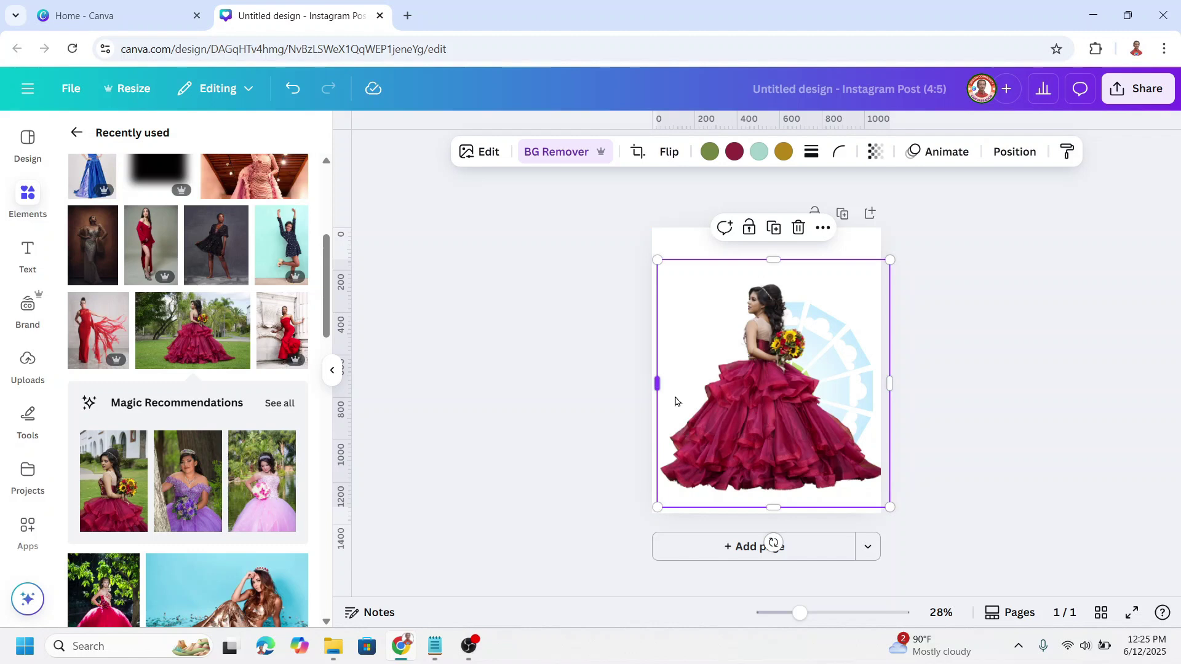
mouse_move(800, 428)
mouse_down()
mouse_move(770, 418)
mouse_move(780, 427)
mouse_up()
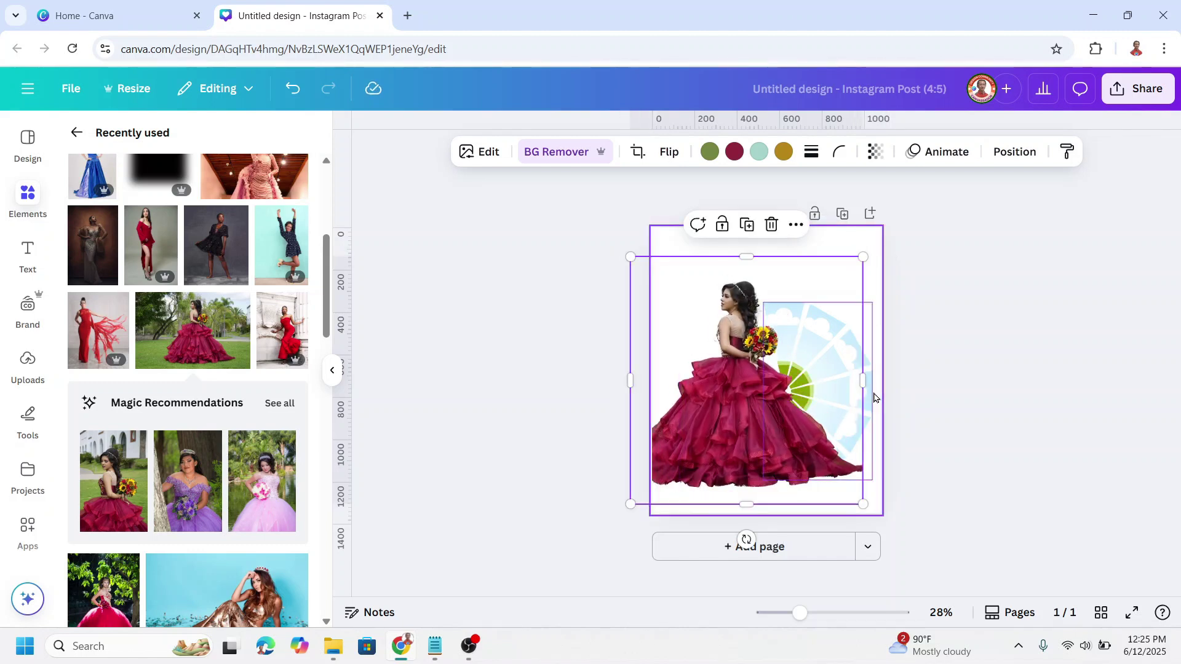
- Enlarge the sky fan group so its top aligns with the page top
click(869, 387)
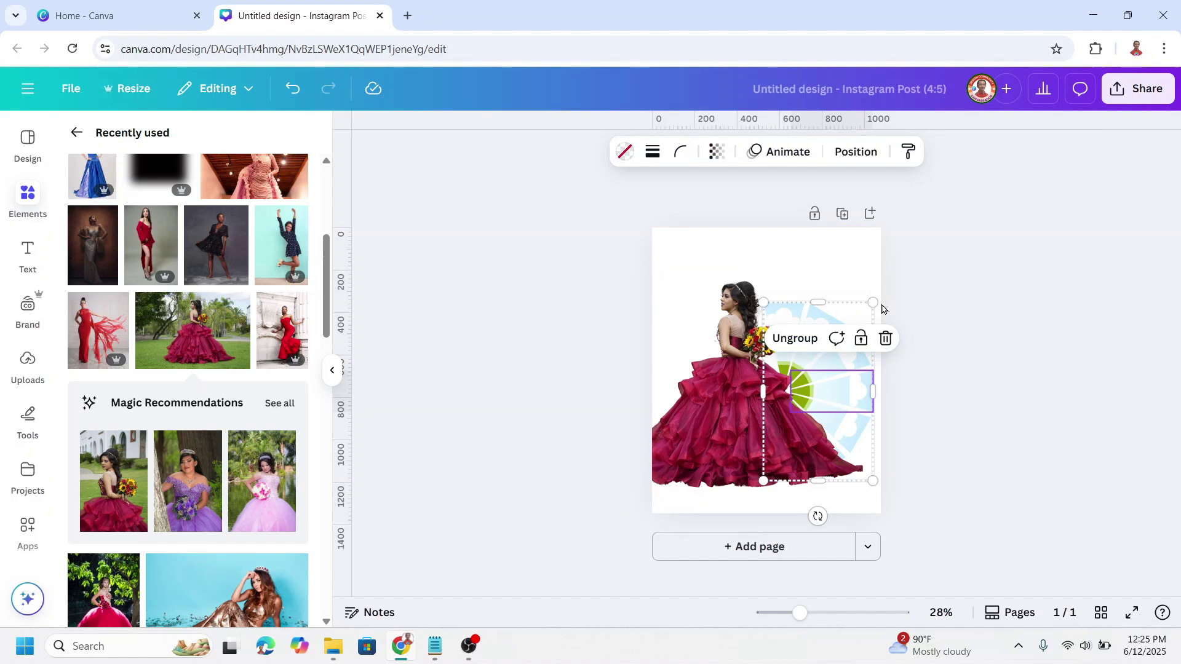
drag(874, 302, 897, 257)
drag(856, 320, 825, 320)
click(1066, 358)
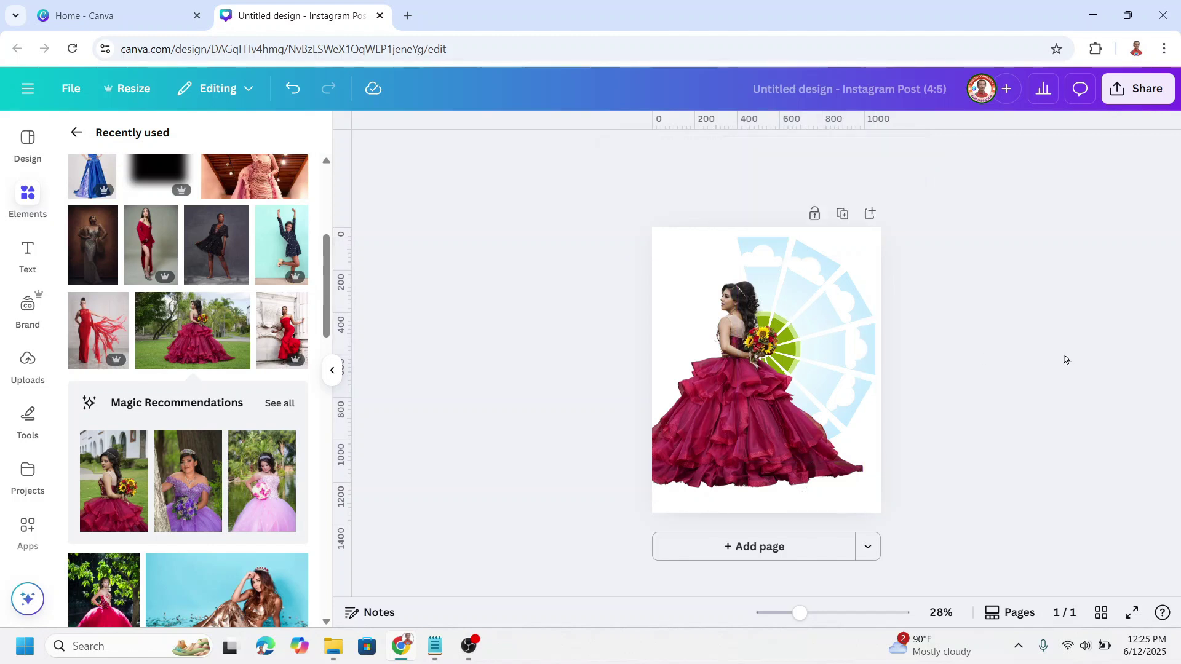
- Turn the white page background into a gradient with a deep purple #500792 stop
click(673, 240)
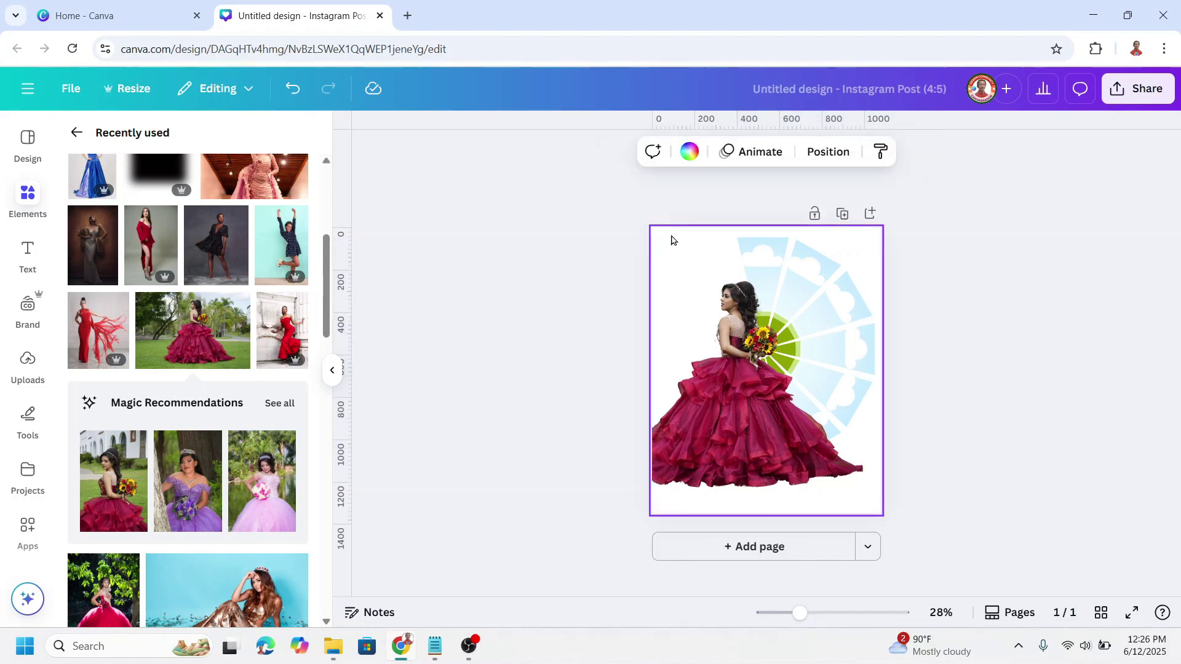
click(690, 151)
click(126, 248)
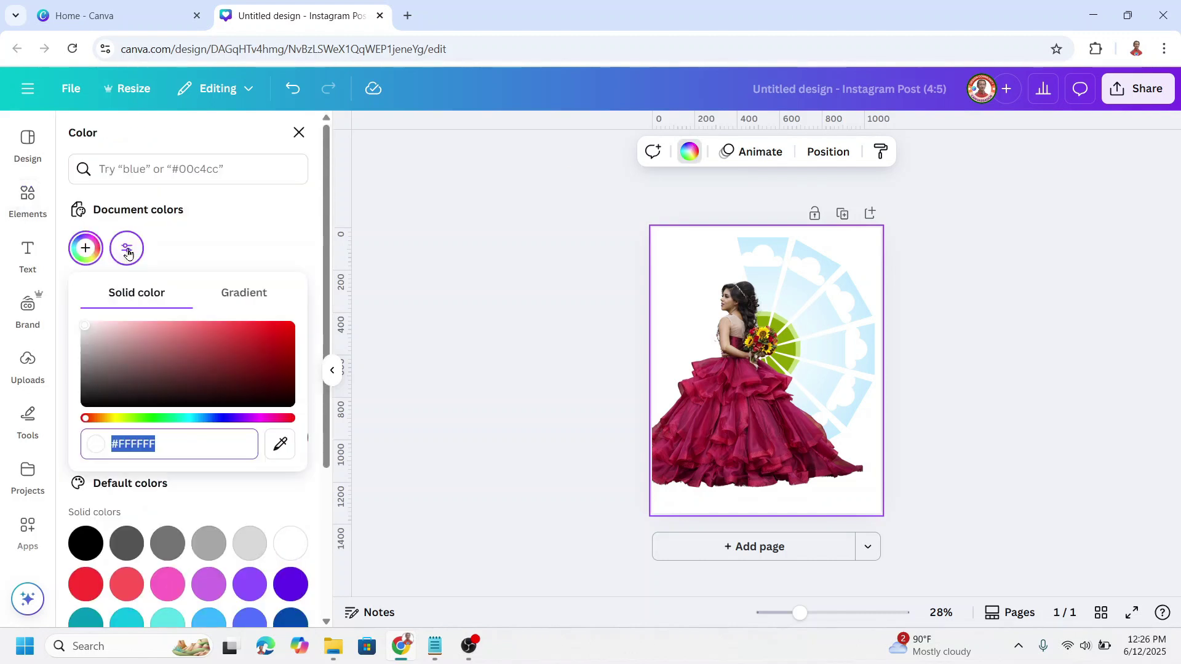
click(245, 295)
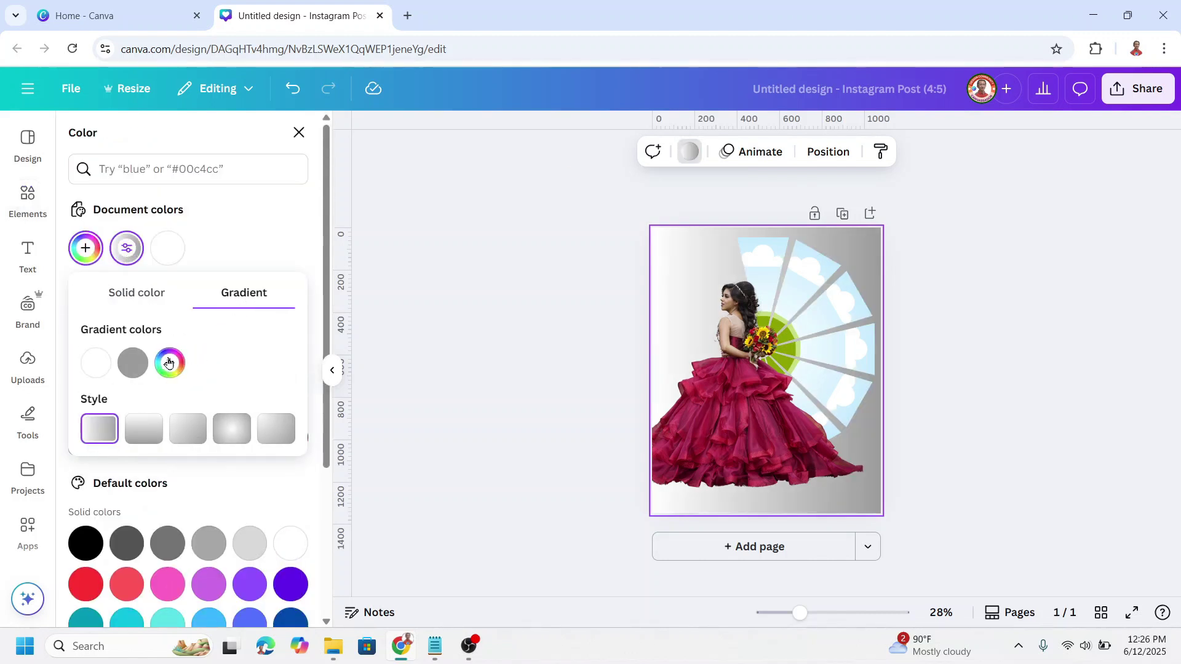
click(170, 363)
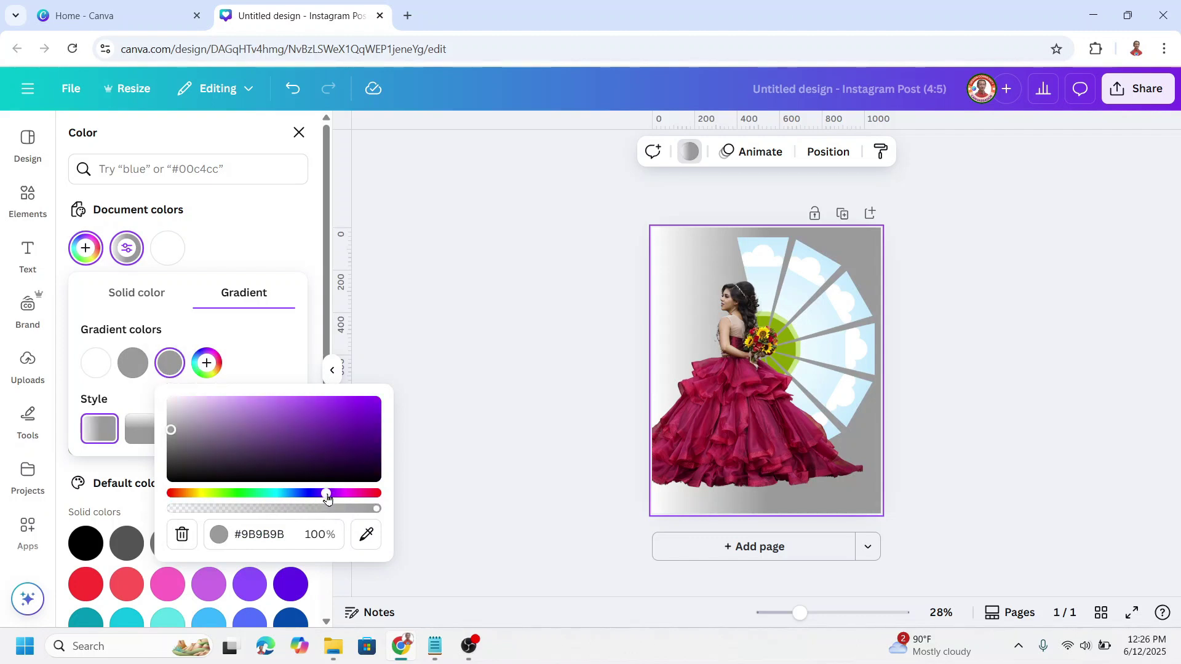
click(371, 435)
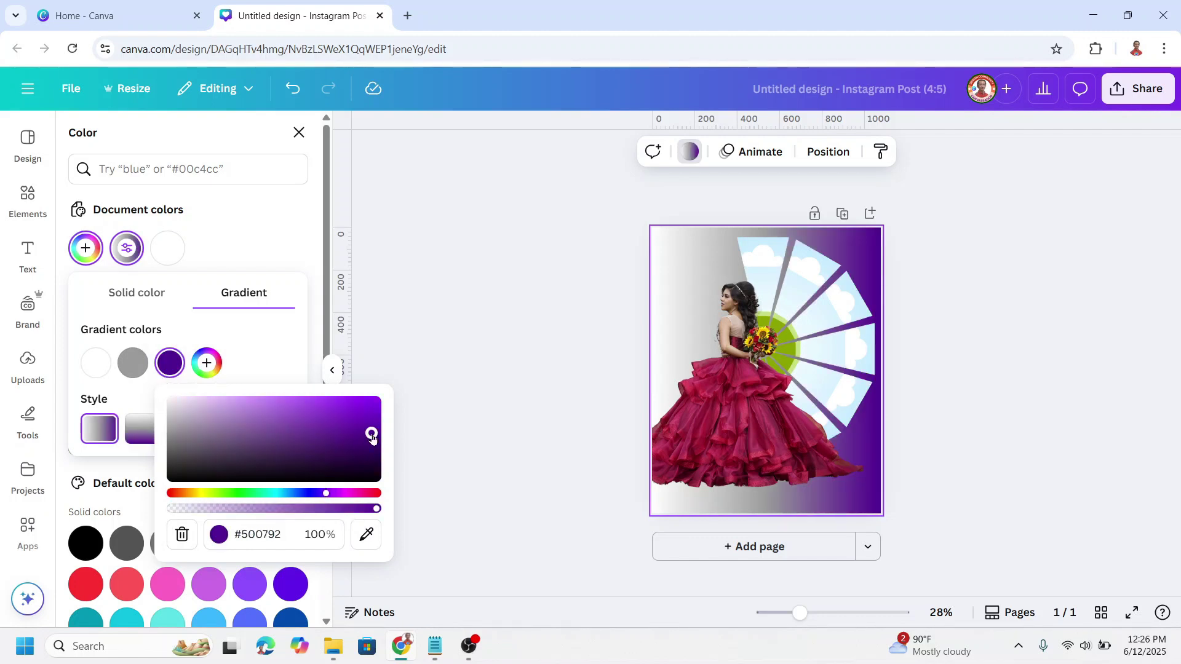
- Recolour the other gradient stops to yellow #FFF34E and orange #C66312
click(133, 363)
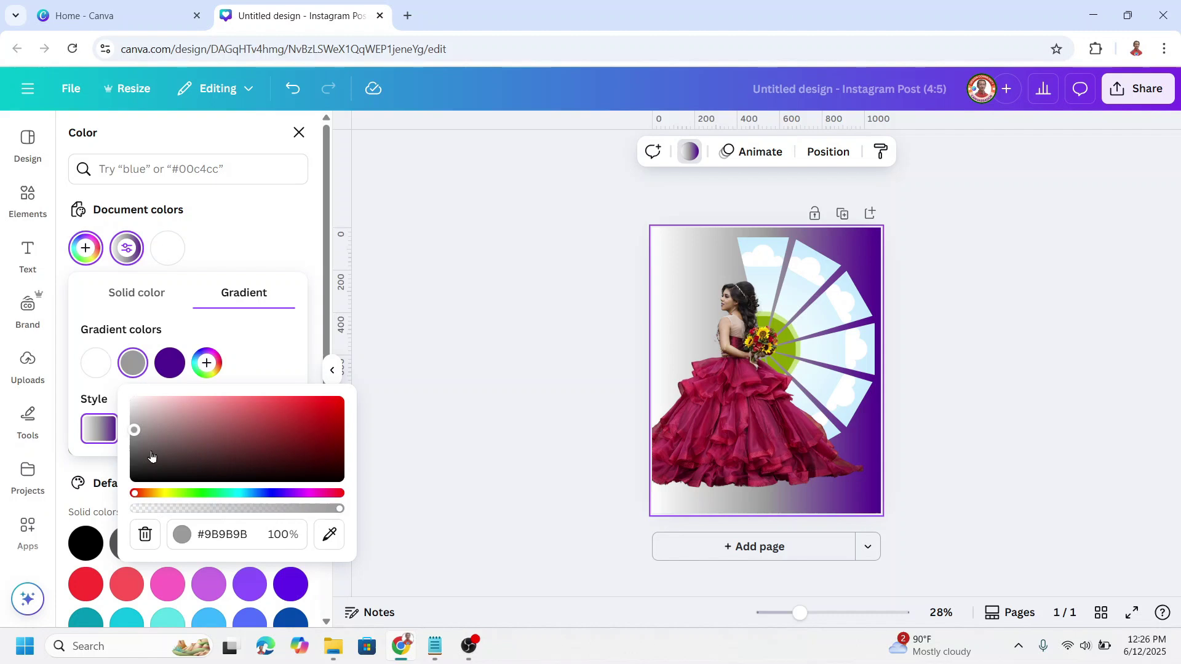
click(157, 494)
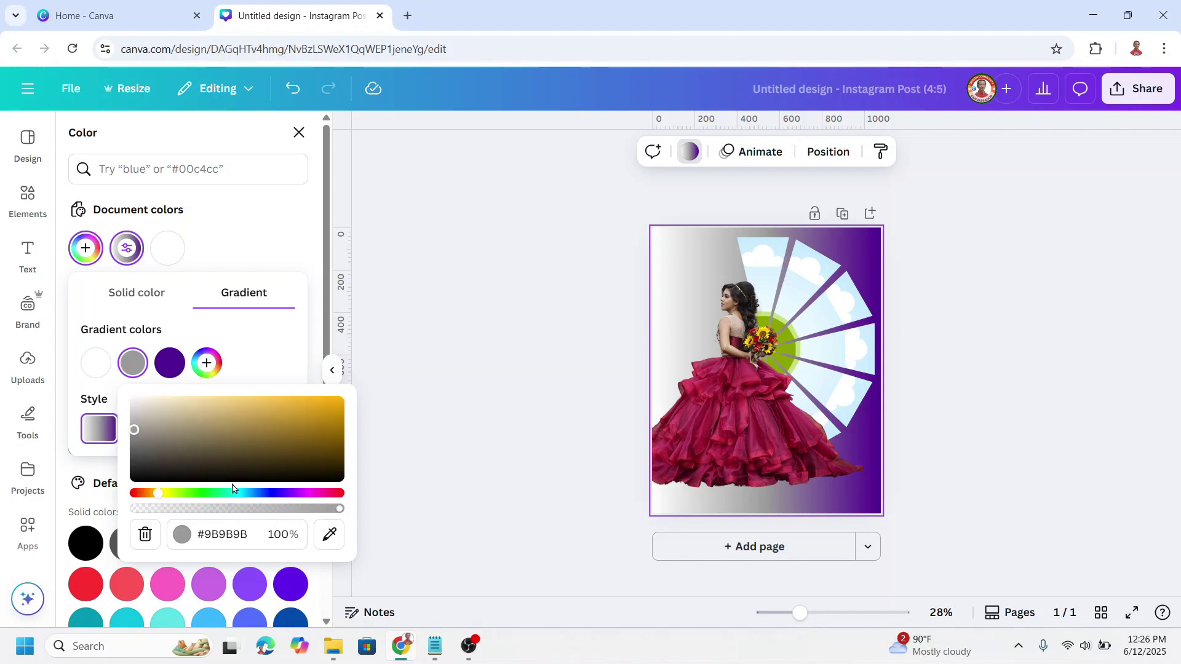
click(311, 426)
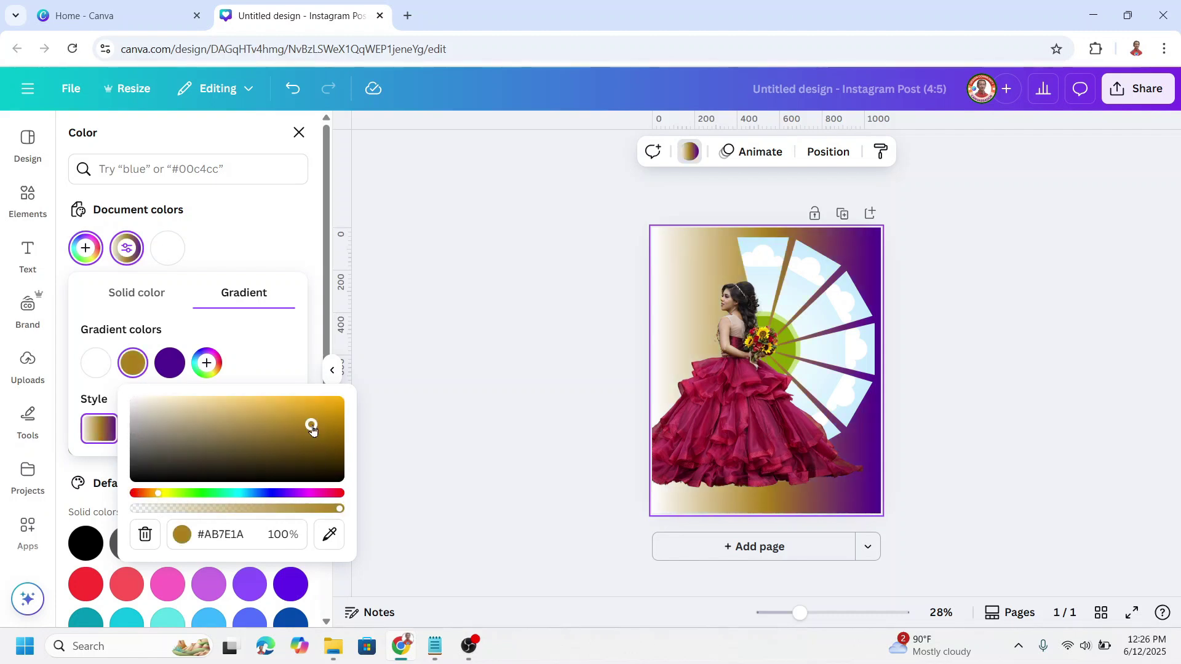
click(95, 367)
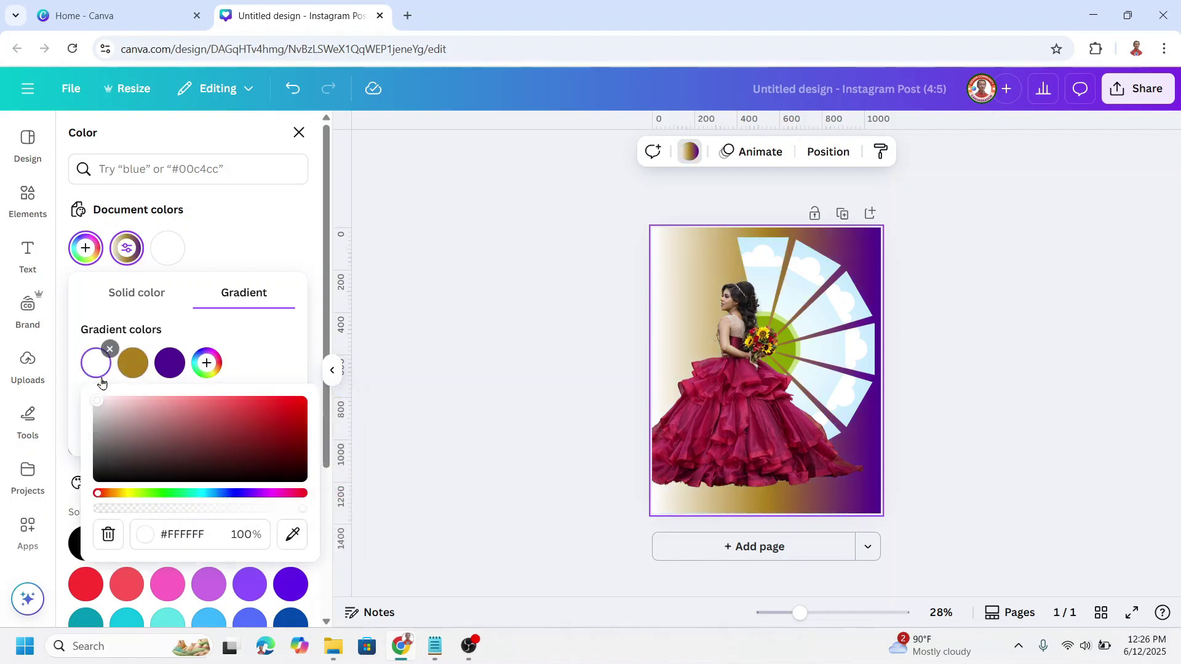
click(129, 494)
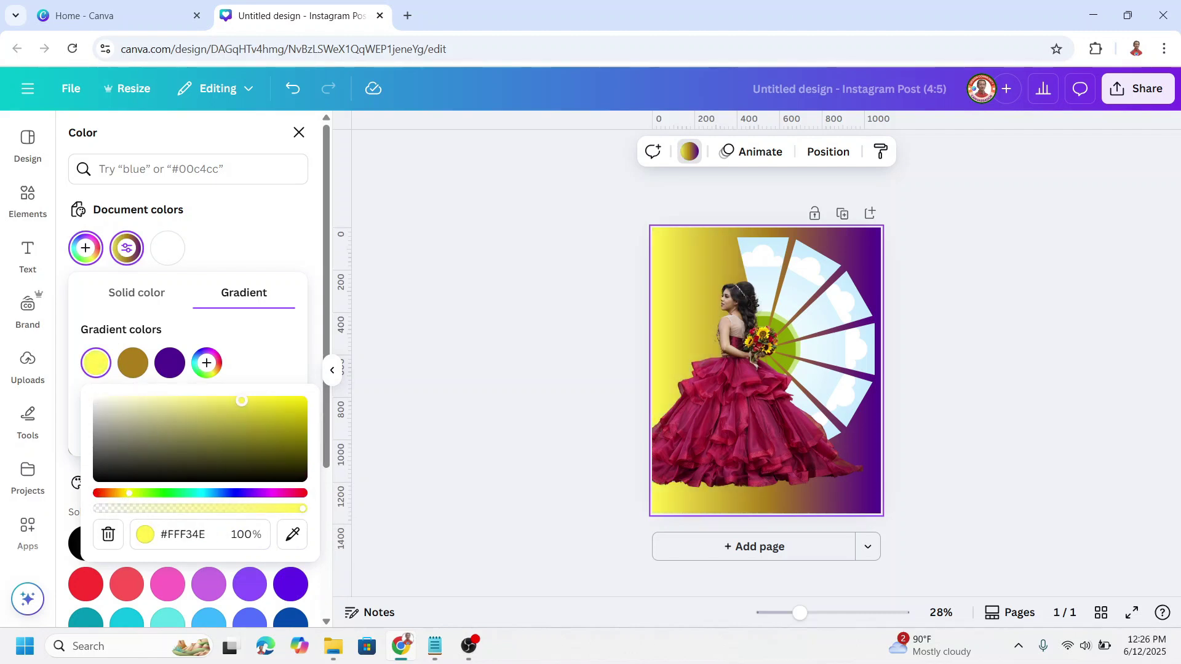
click(132, 362)
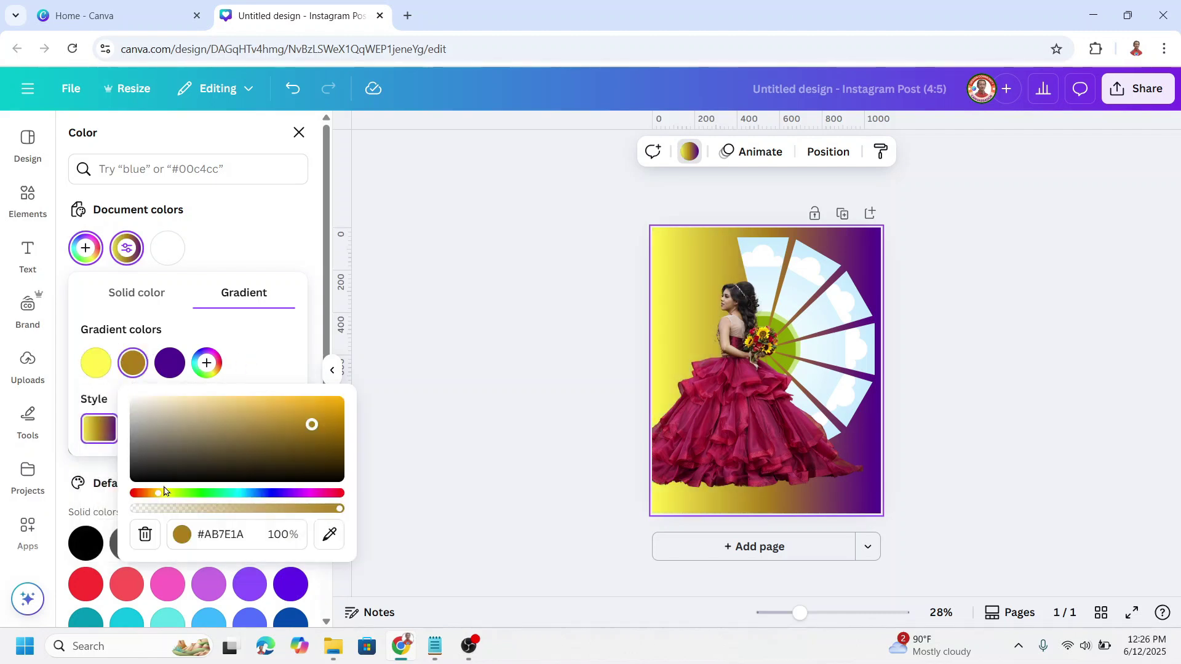
drag(157, 495, 150, 494)
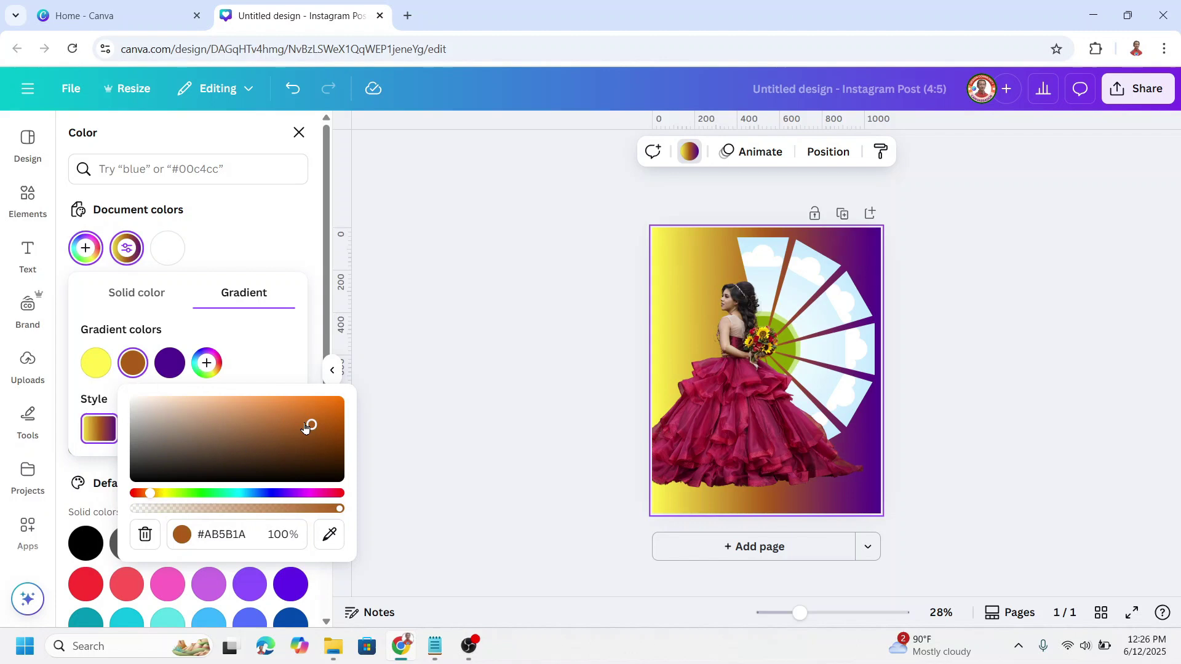
drag(306, 422, 325, 414)
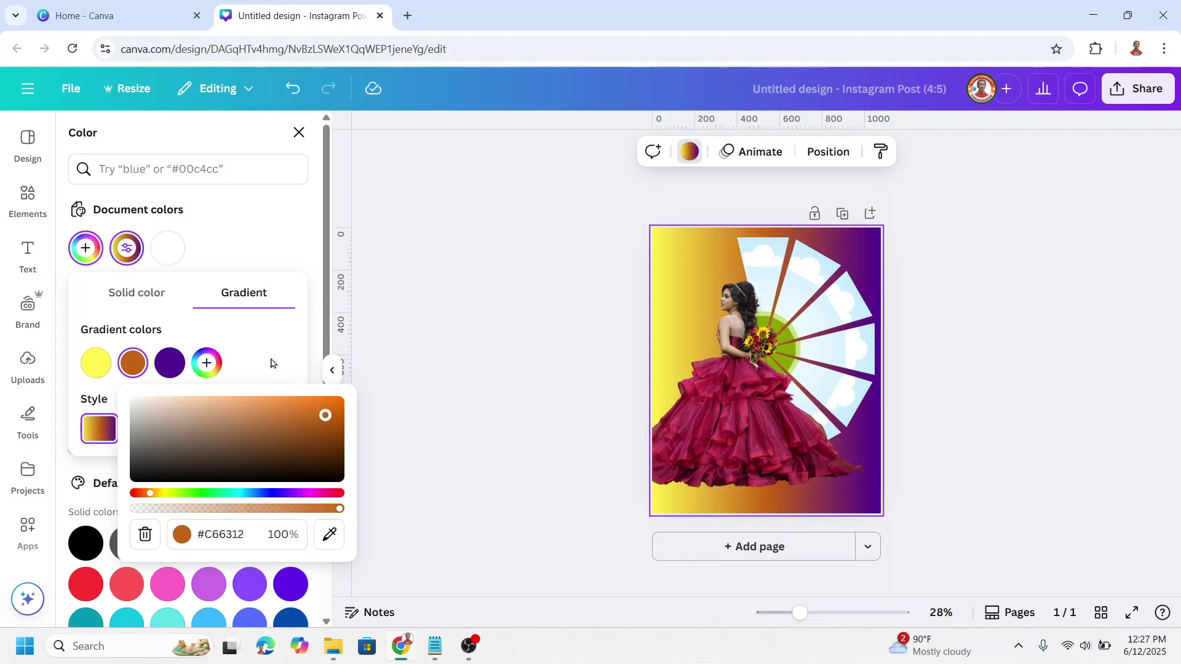
click(257, 340)
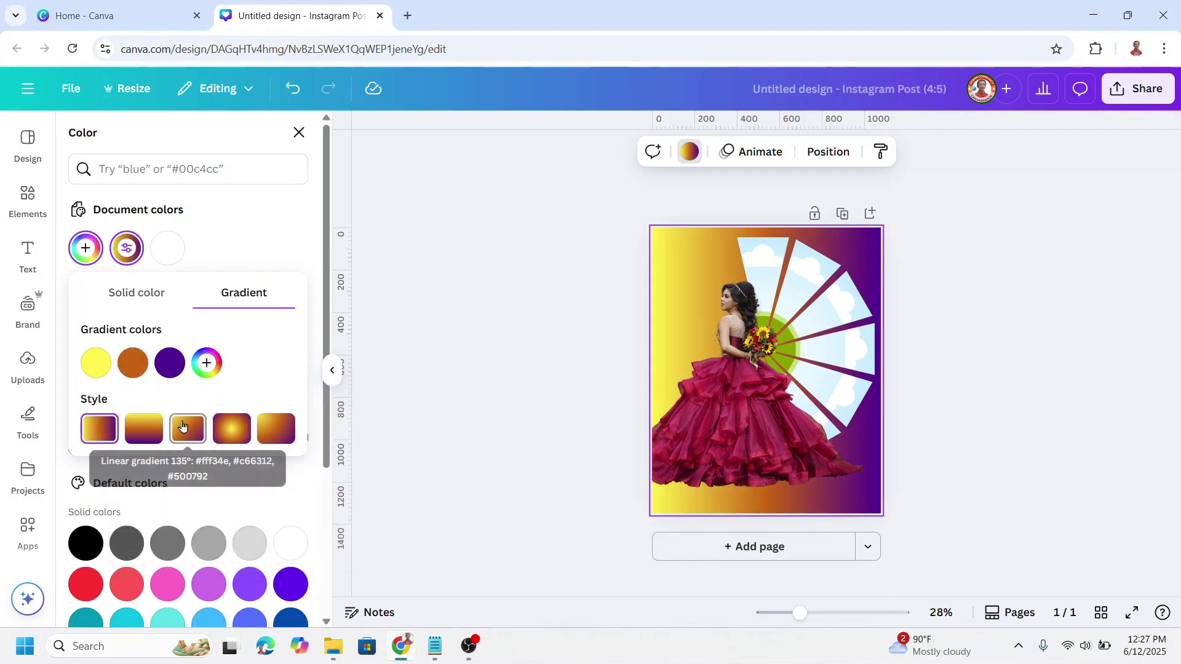
- Apply the 135° diagonal linear style and add another purple stop
click(184, 428)
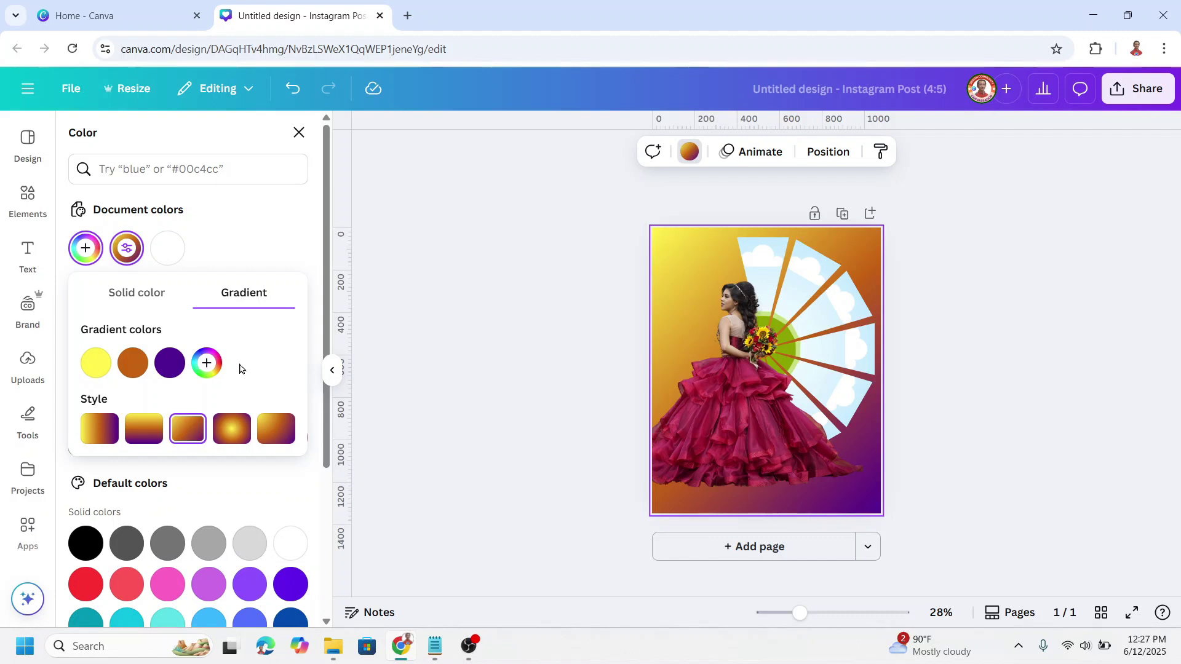
click(207, 364)
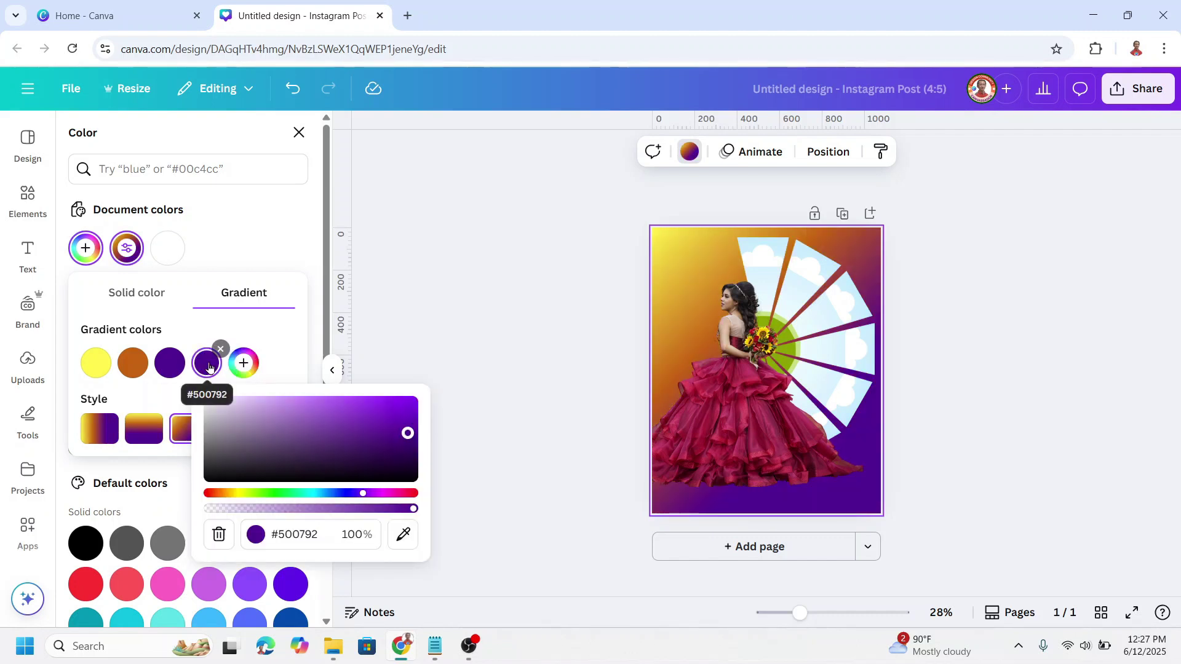
click(292, 342)
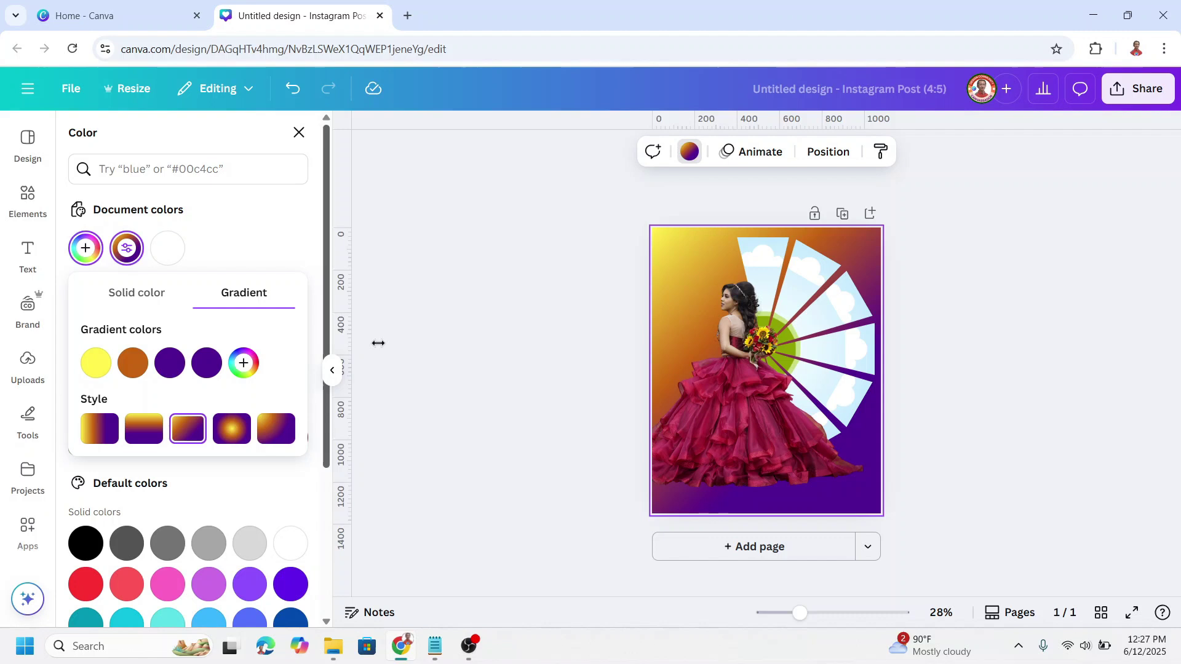
- Try sending the gown photo backward, undo it, and nudge the photo up-left
click(745, 379)
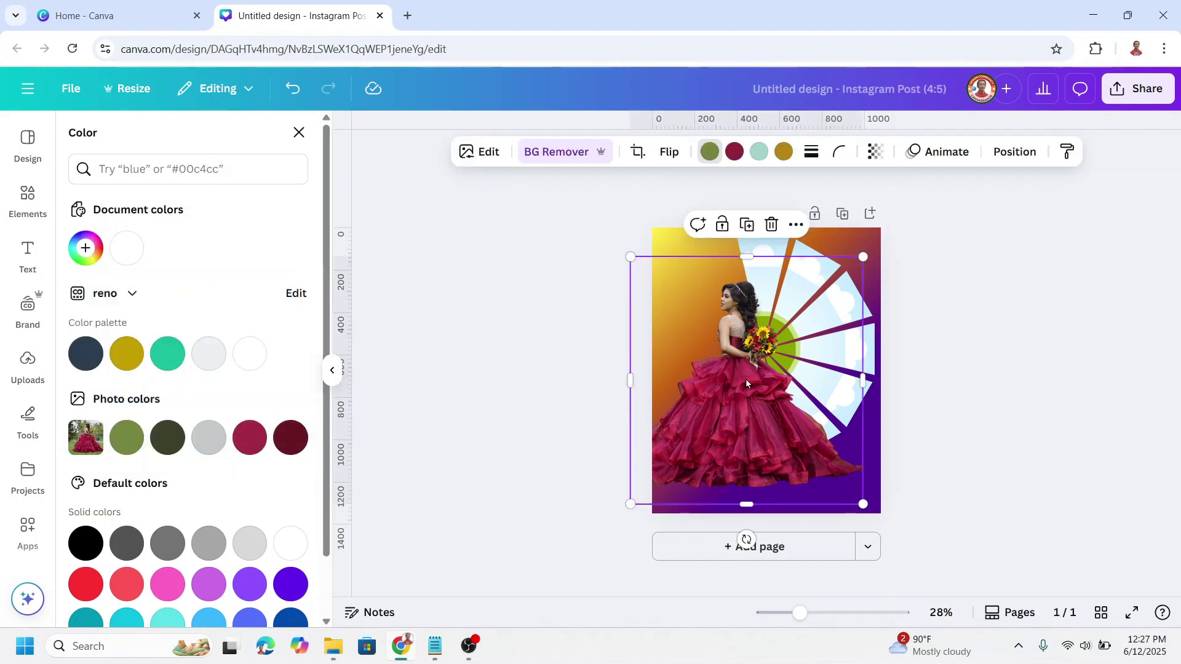
right_click(745, 379)
mouse_move(796, 301)
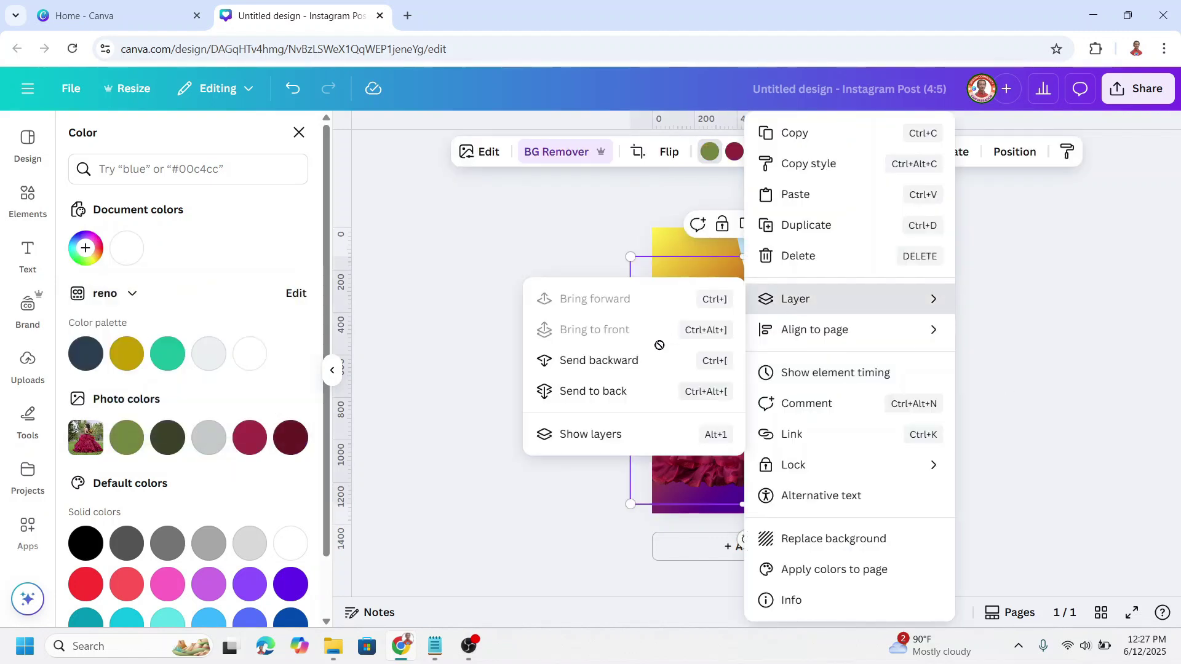
click(628, 383)
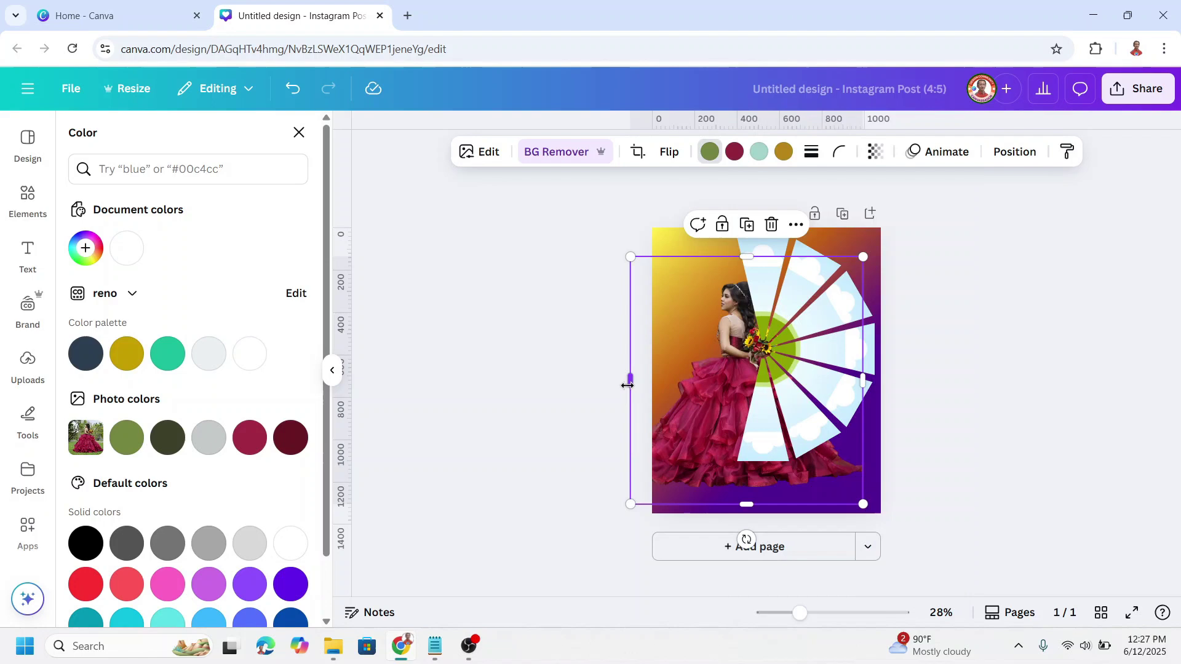
key(ctrl+z)
key(ctrl+z)
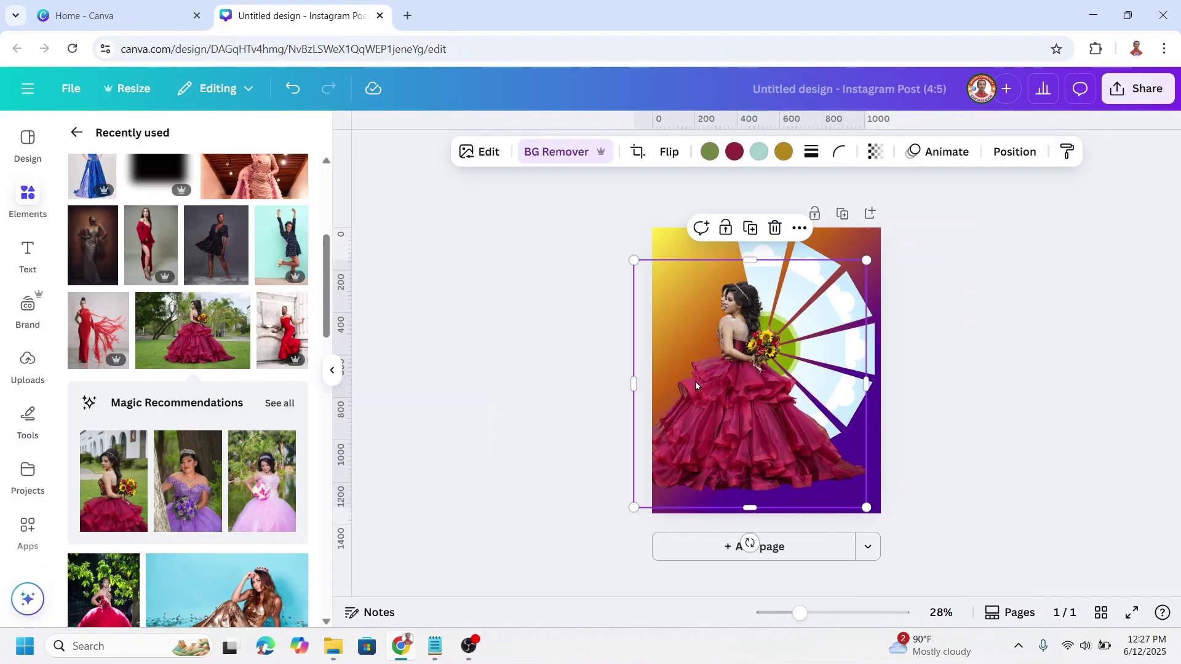
drag(765, 367, 751, 367)
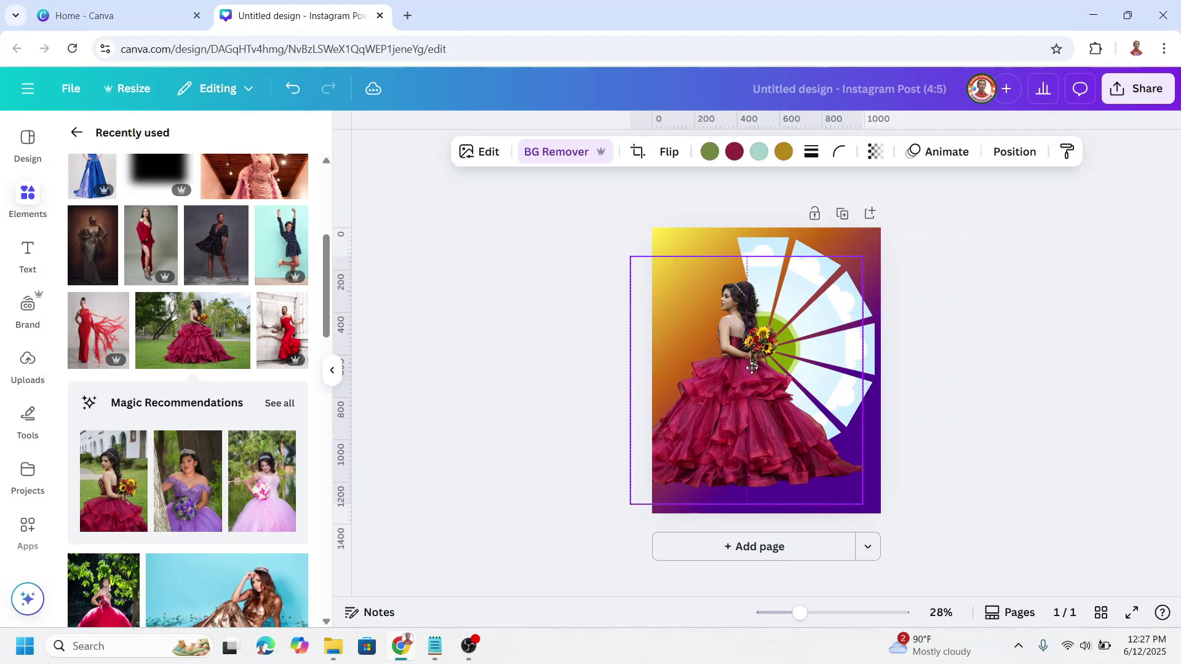
- Crop the photo's bottom, right and left sides down to her head and upper body
click(826, 613)
scroll(854, 417, down, 2)
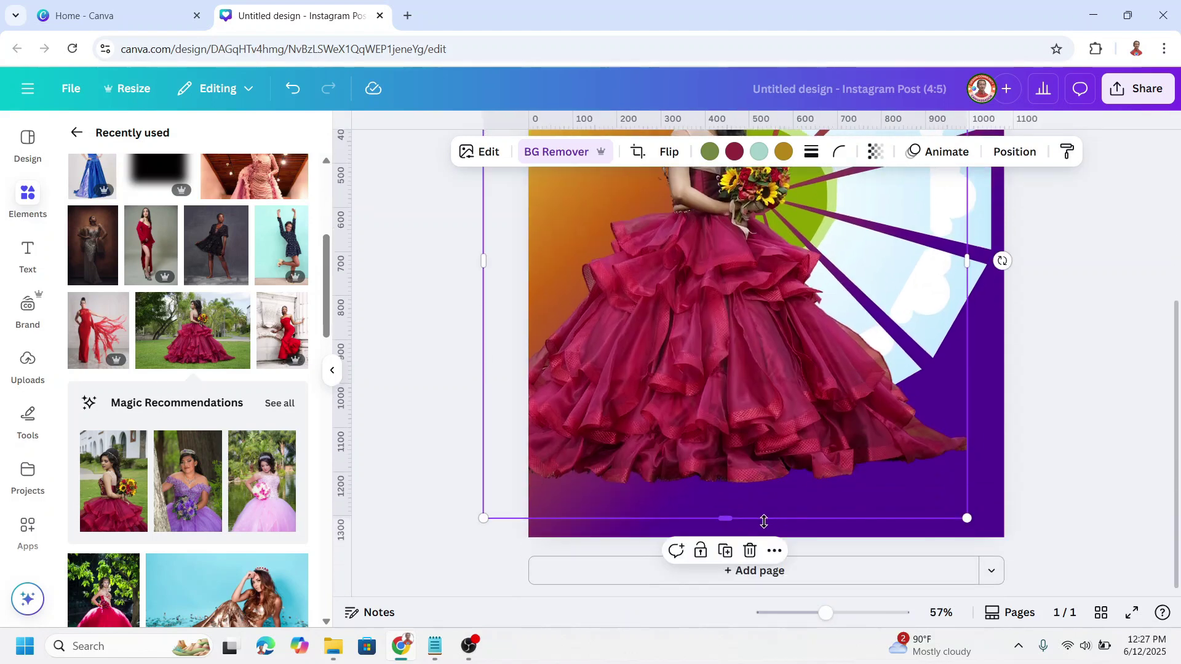
drag(764, 520, 777, 219)
scroll(984, 264, up, 3)
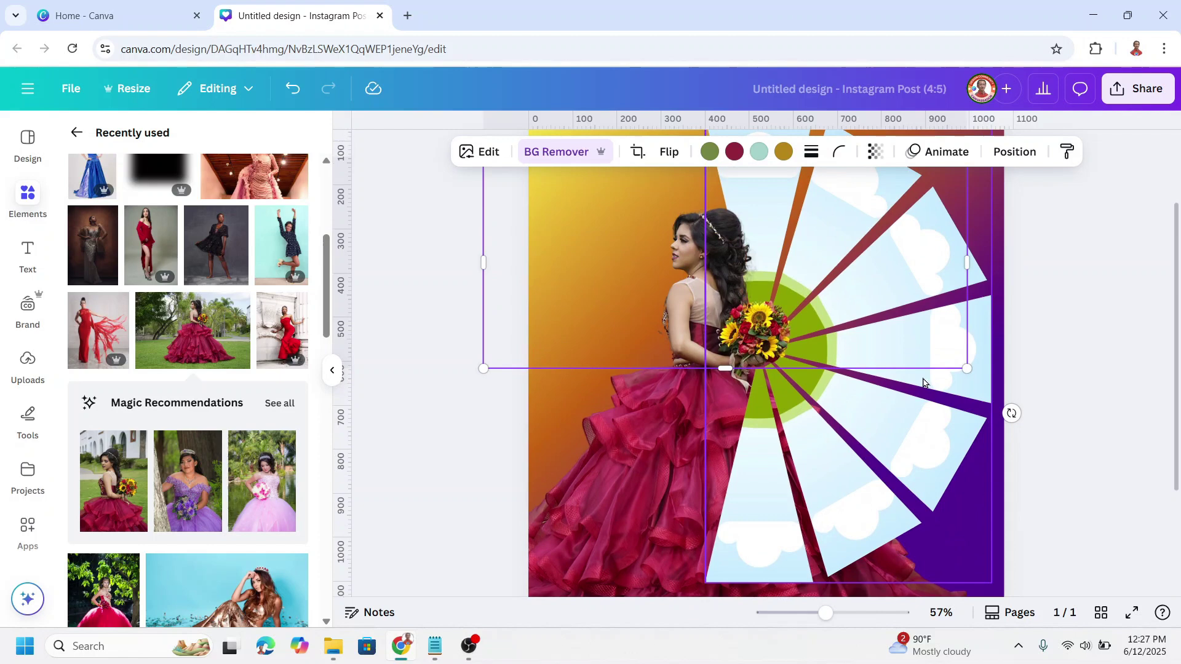
drag(966, 263, 816, 264)
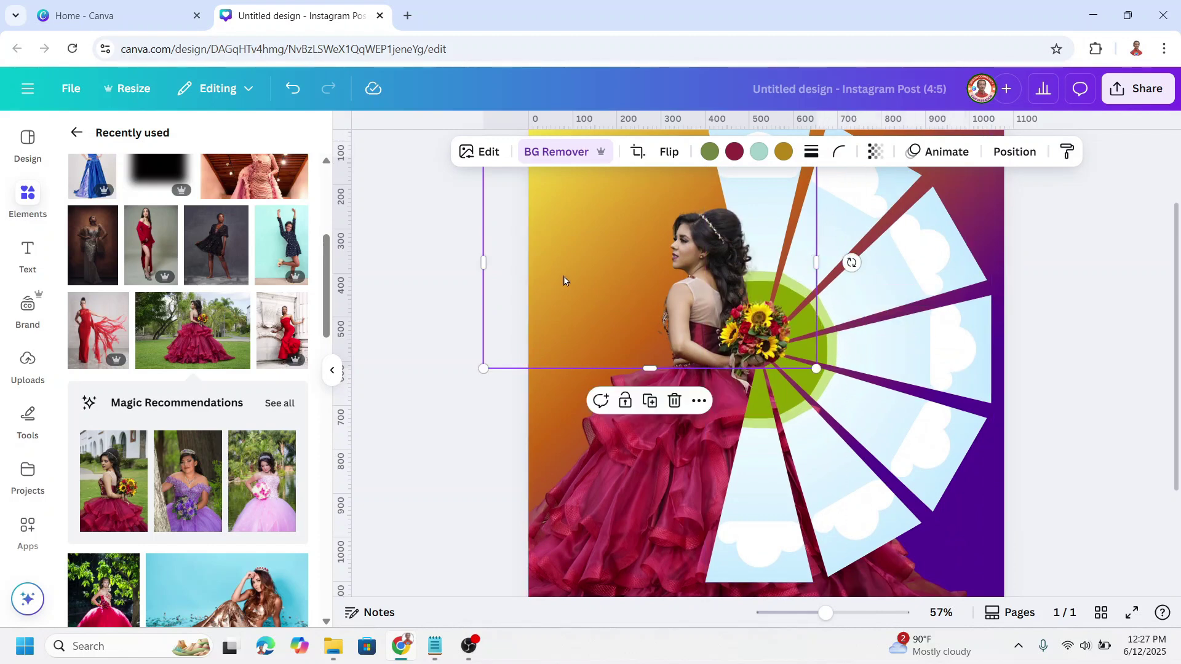
drag(486, 258, 602, 261)
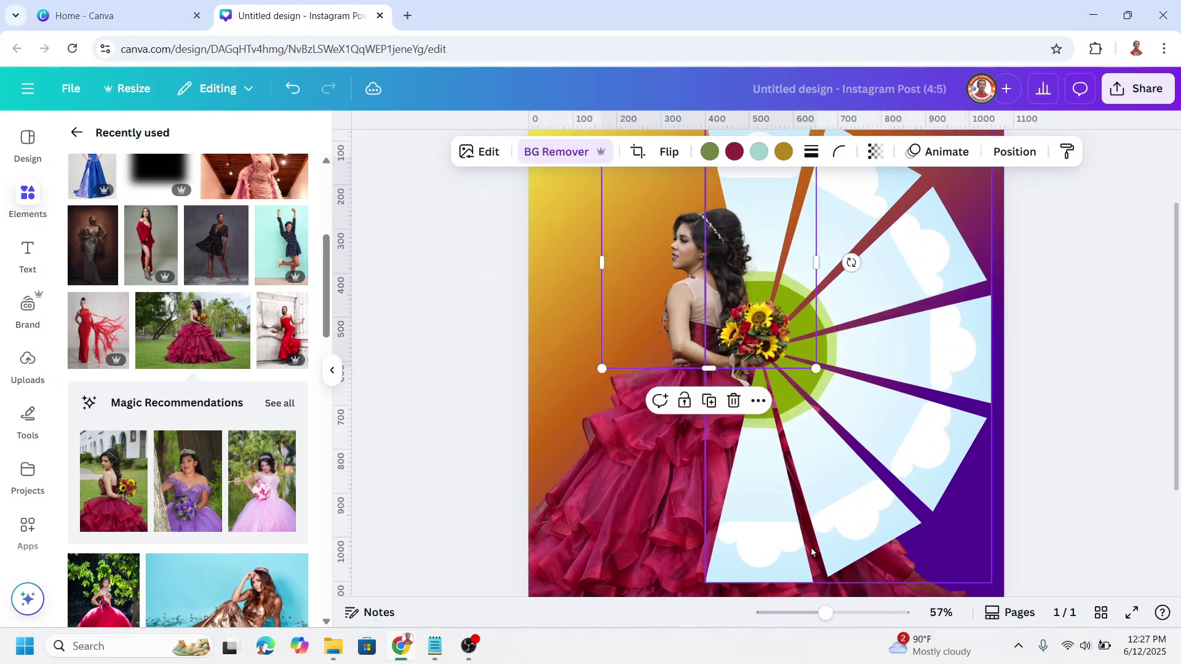
click(801, 609)
click(957, 472)
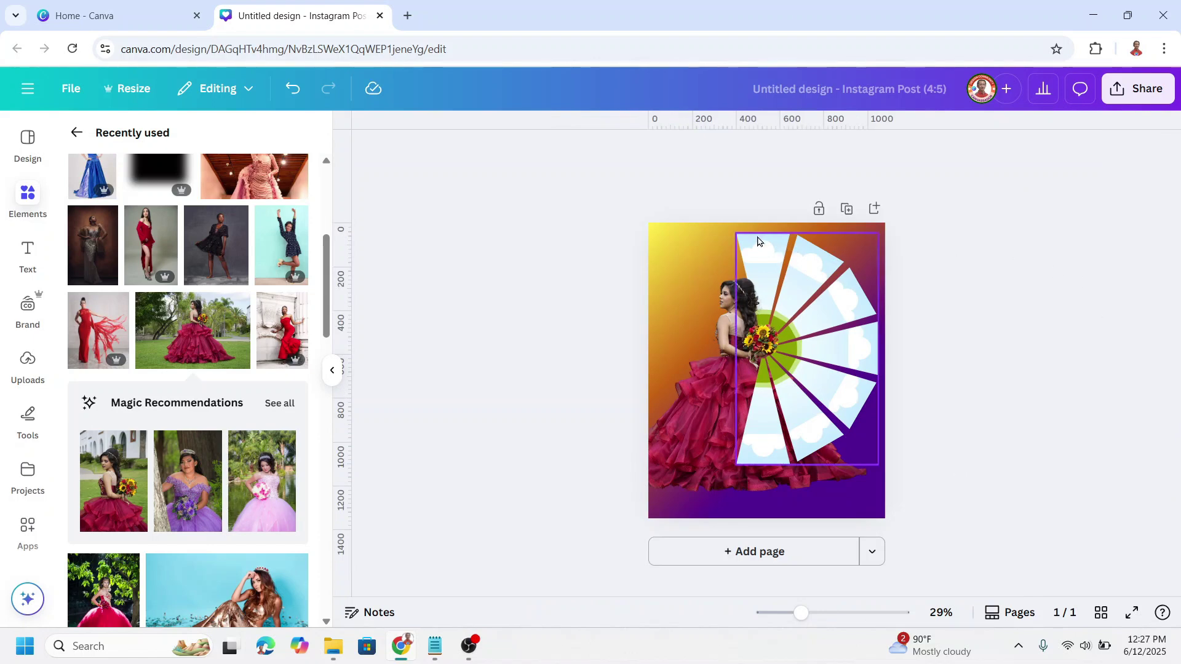
- Select the fan collage group in Layers and give its frames a white stroke of weight 5
scroll(145, 412, up, 5)
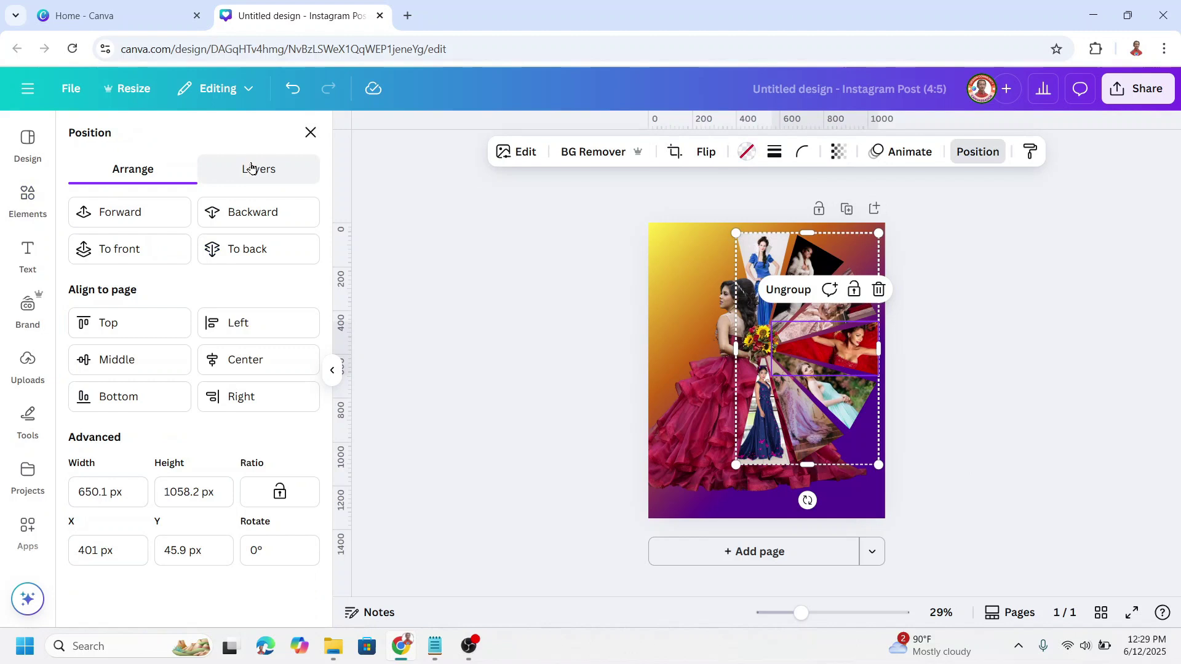
click(251, 167)
click(248, 317)
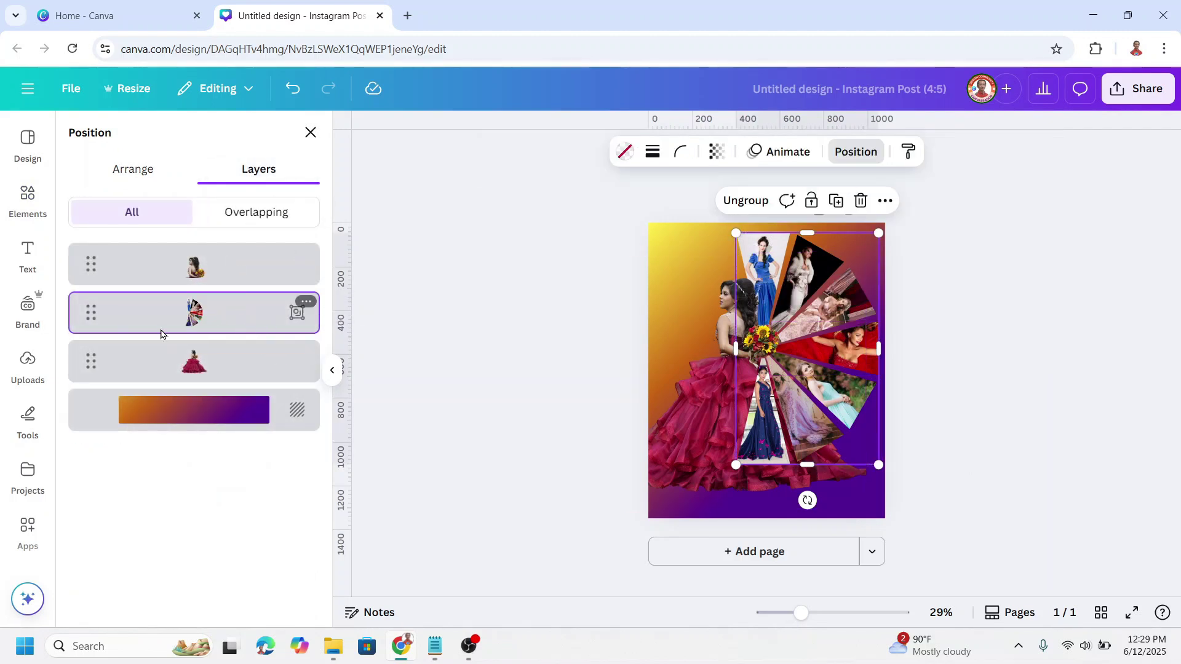
click(655, 154)
mouse_move(566, 261)
mouse_down()
mouse_move(554, 261)
mouse_move(571, 264)
mouse_up()
click(666, 153)
click(638, 151)
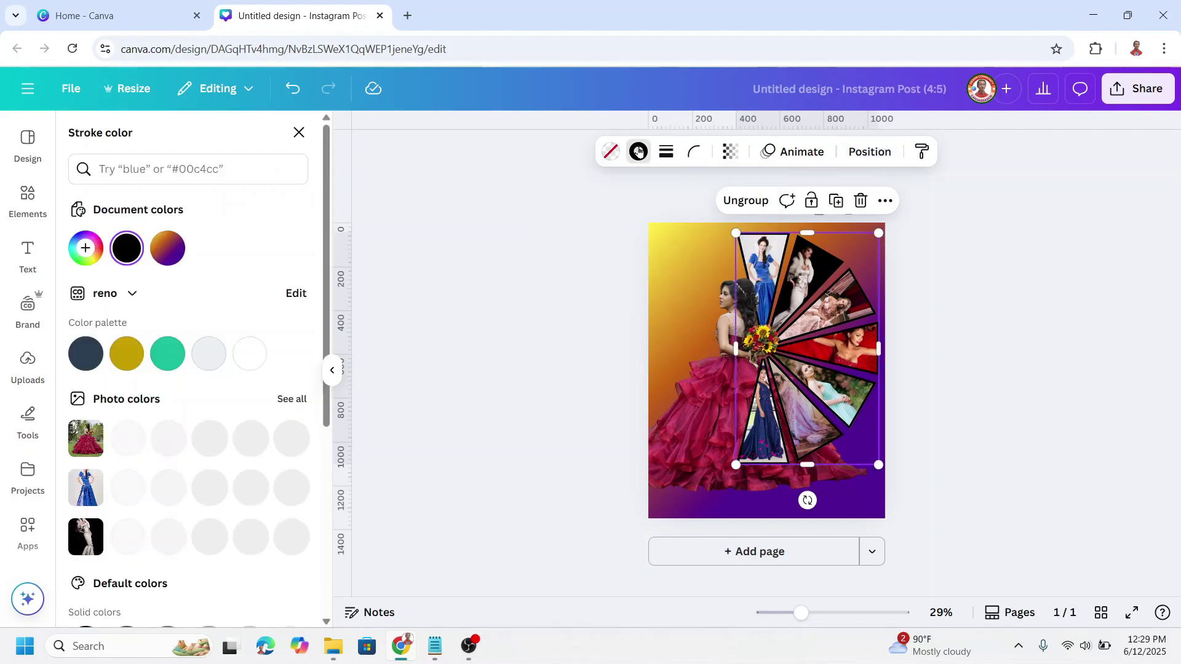
click(261, 358)
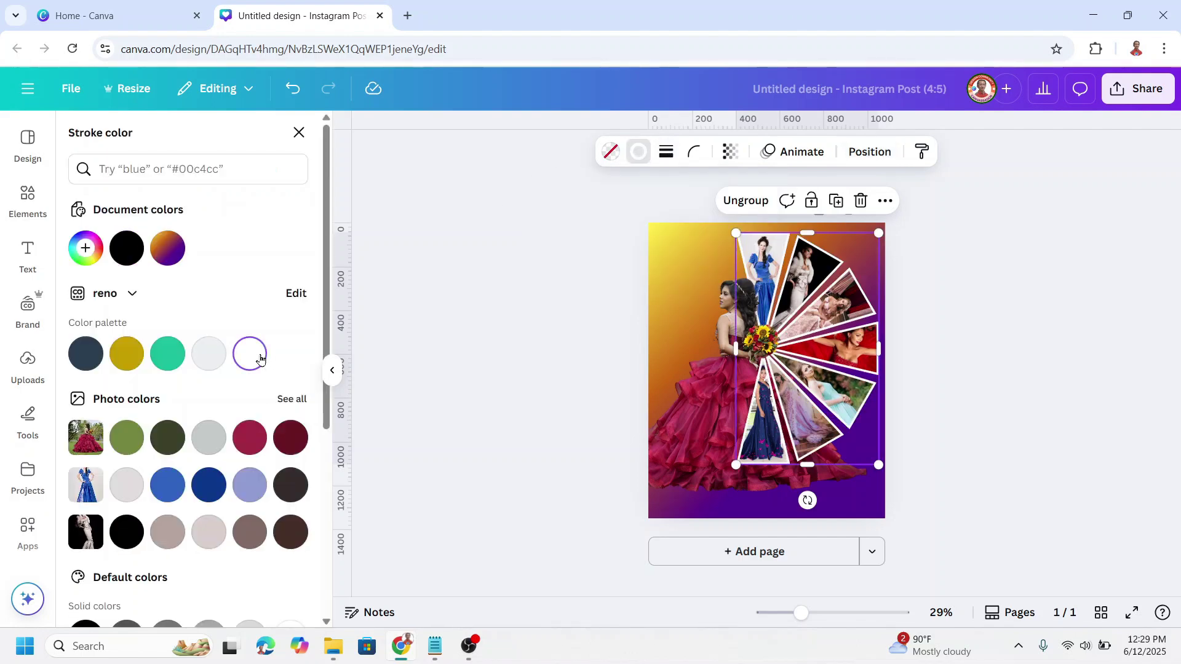
click(949, 386)
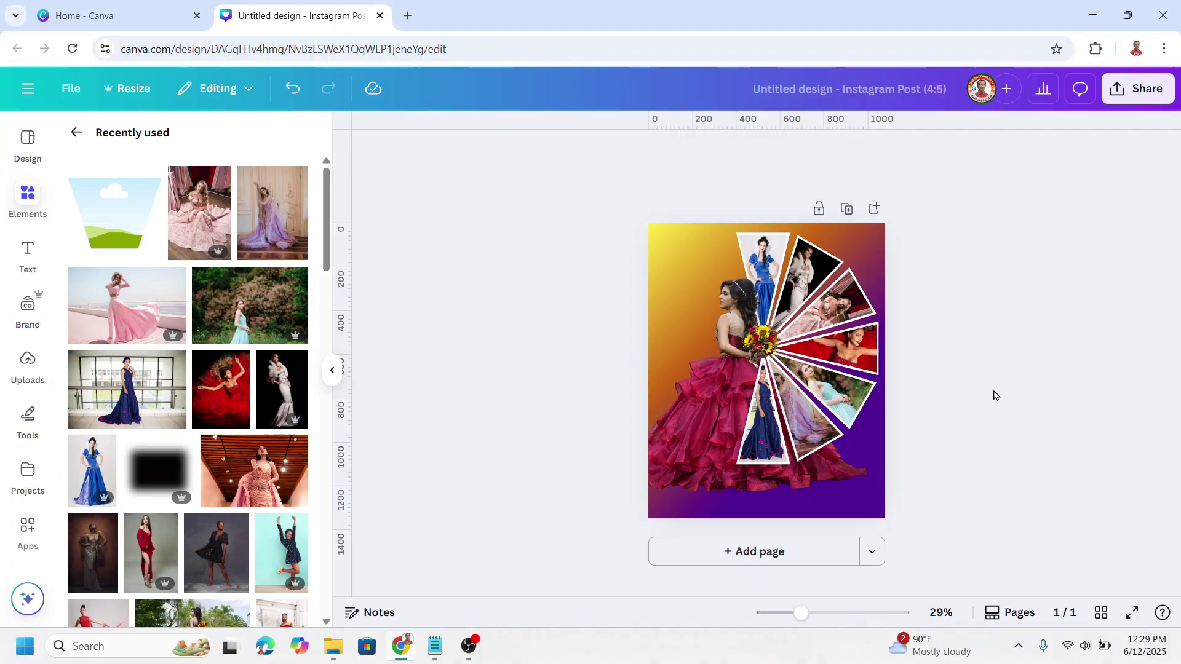